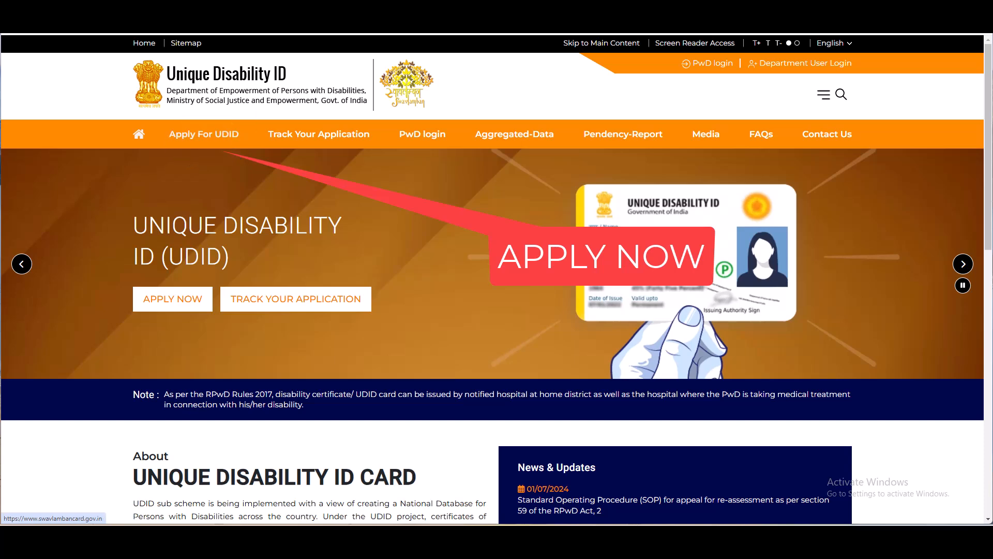
Open the Apply For UDID form and review its filled-in sections down to Submit and back
click(188, 144)
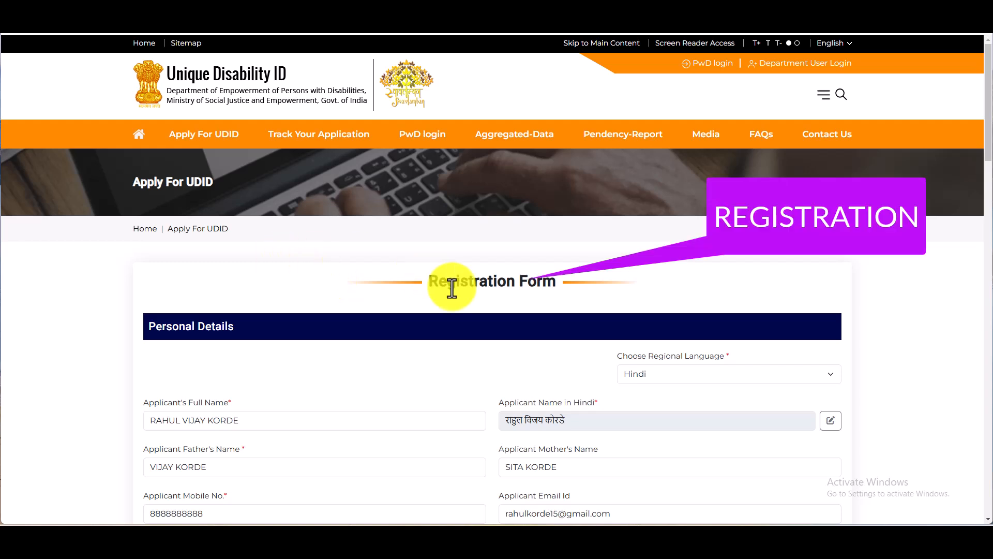
scroll(813, 362, down, 13)
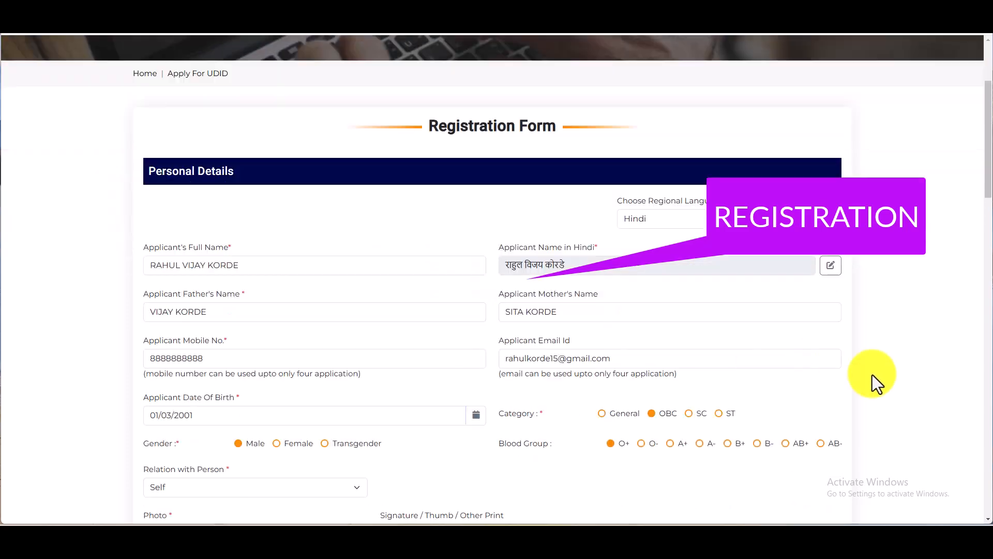
scroll(957, 402, up, 11)
scroll(954, 396, up, 2)
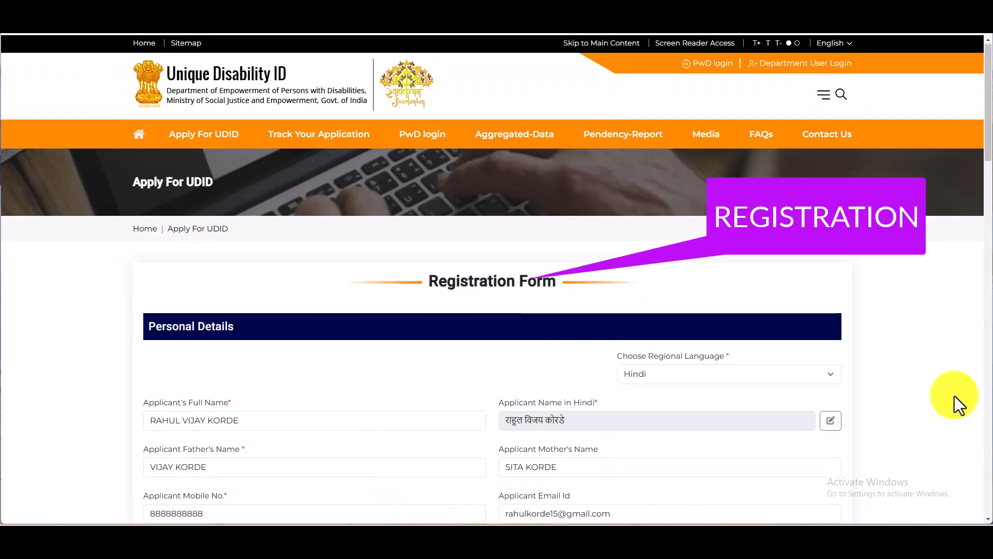
scroll(955, 396, down, 13)
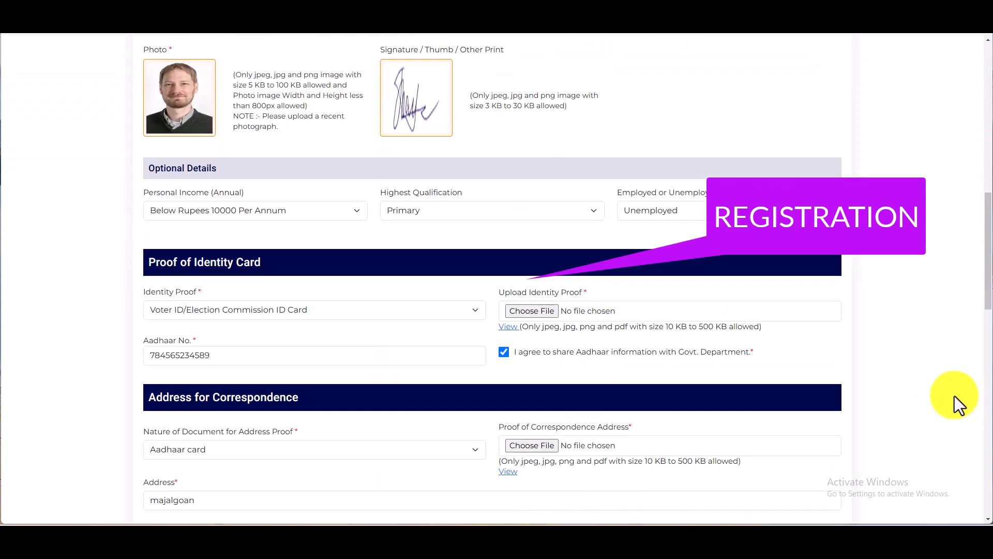
scroll(954, 396, down, 3)
scroll(954, 396, down, 3)
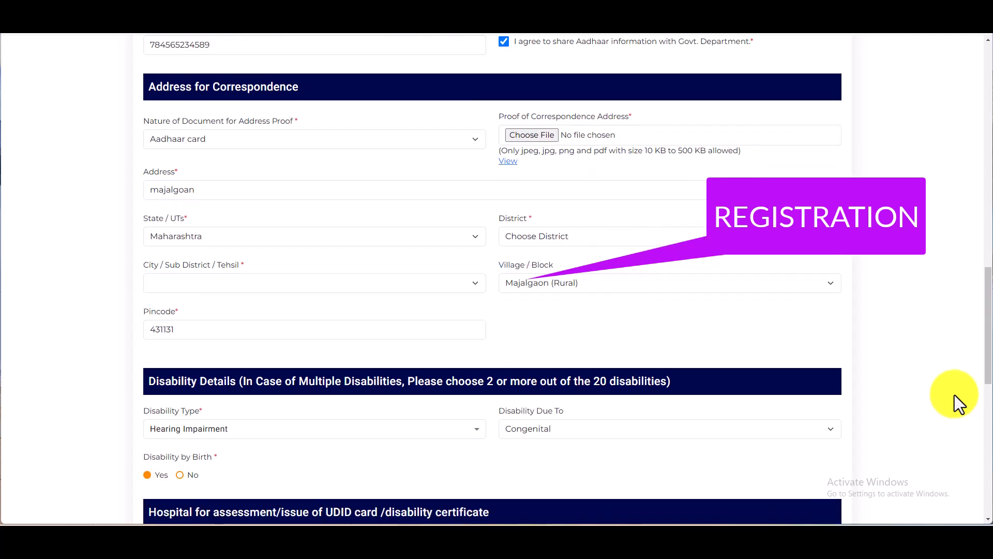
scroll(954, 395, down, 3)
scroll(954, 395, down, 3)
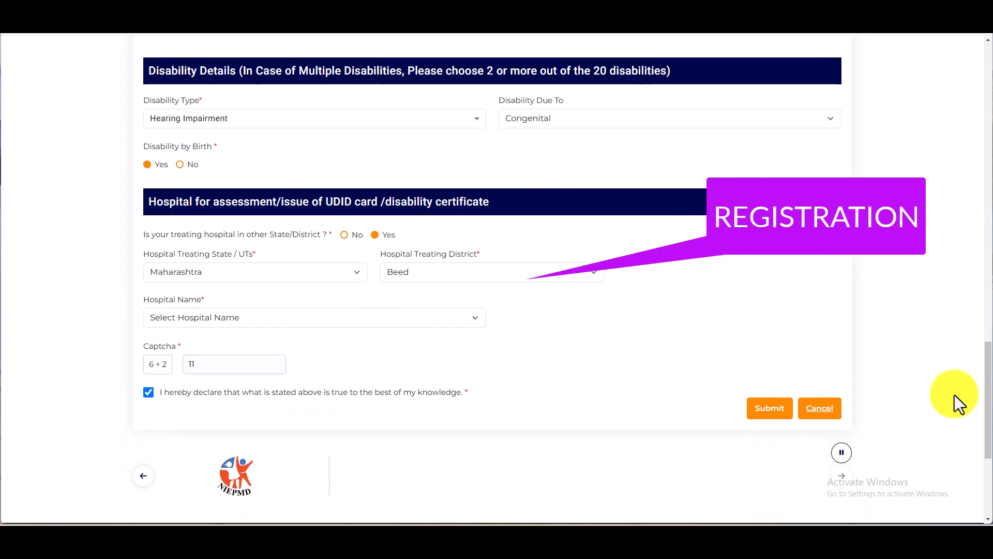
scroll(954, 394, up, 12)
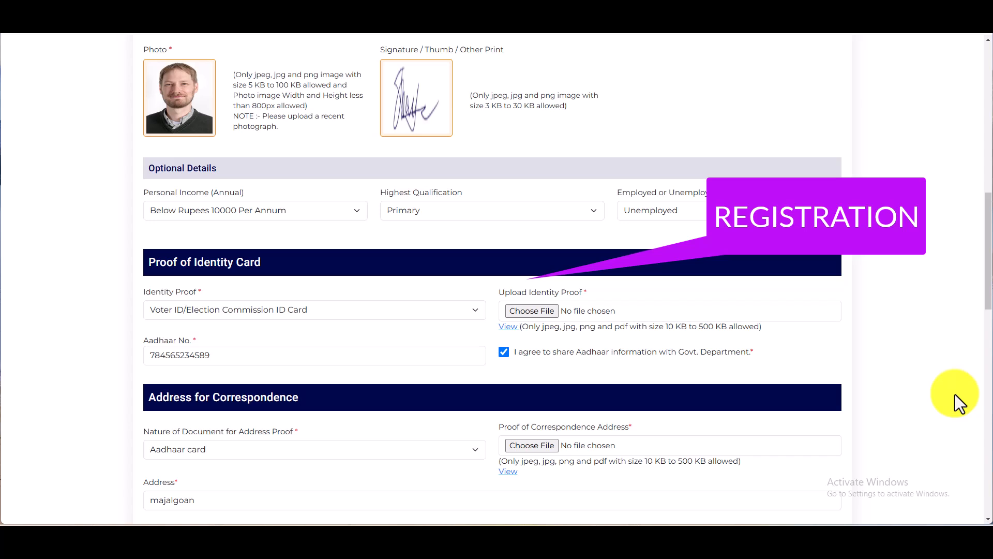
scroll(955, 395, up, 12)
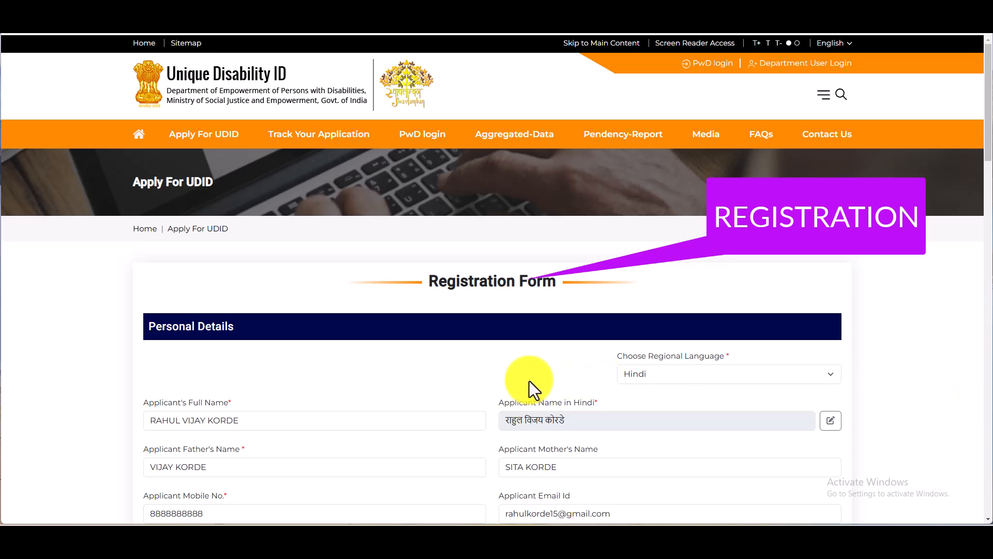
Zoom the page in two steps and keep Hindi as the regional language
scroll(529, 383, down, 3)
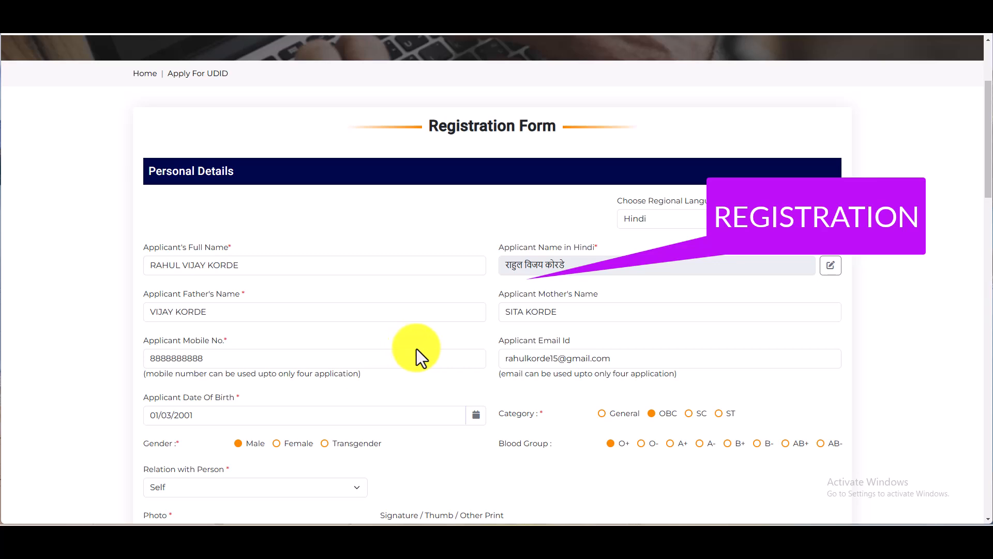
key(ctrl+plus)
key(ctrl+plus)
key(ctrl+plus)
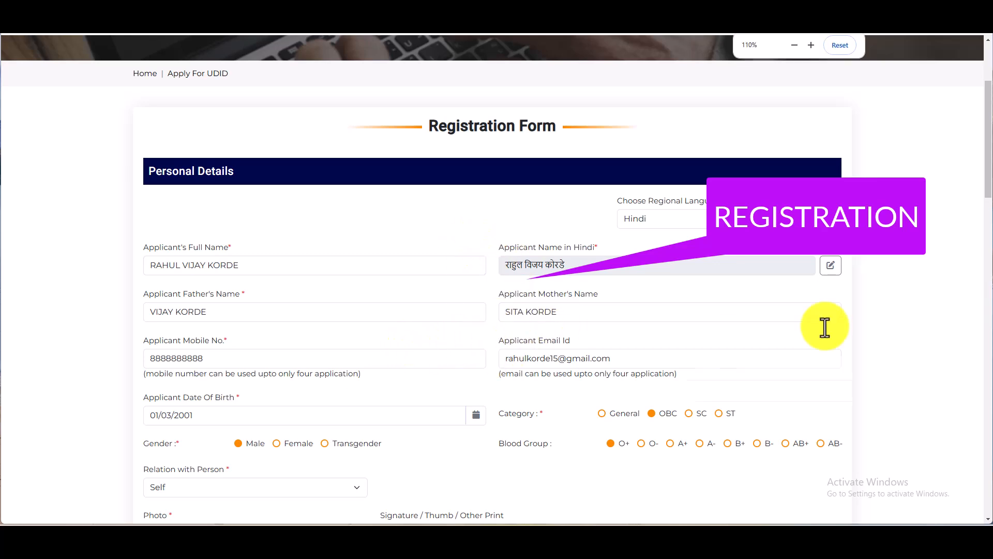
key(ctrl+plus)
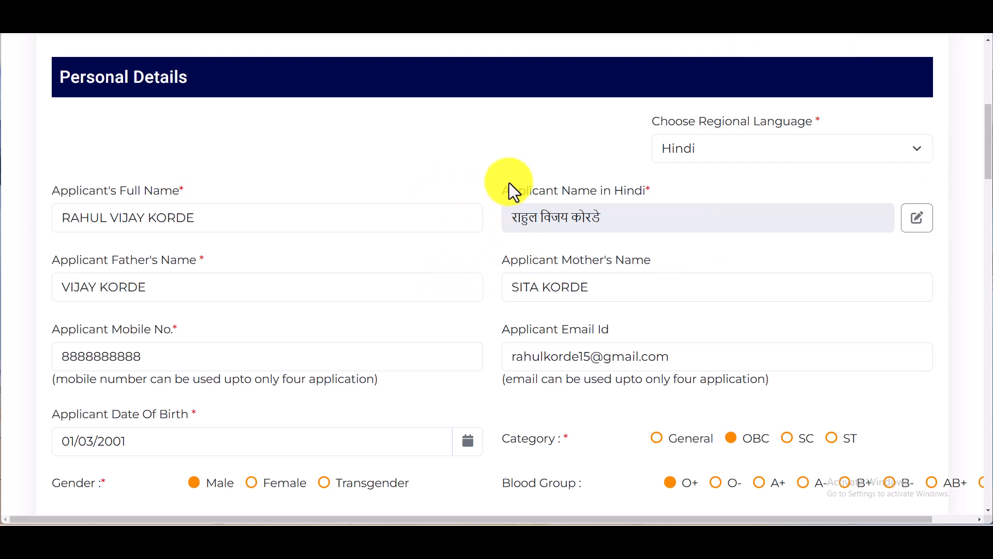
scroll(197, 290, up, 3)
scroll(306, 274, down, 3)
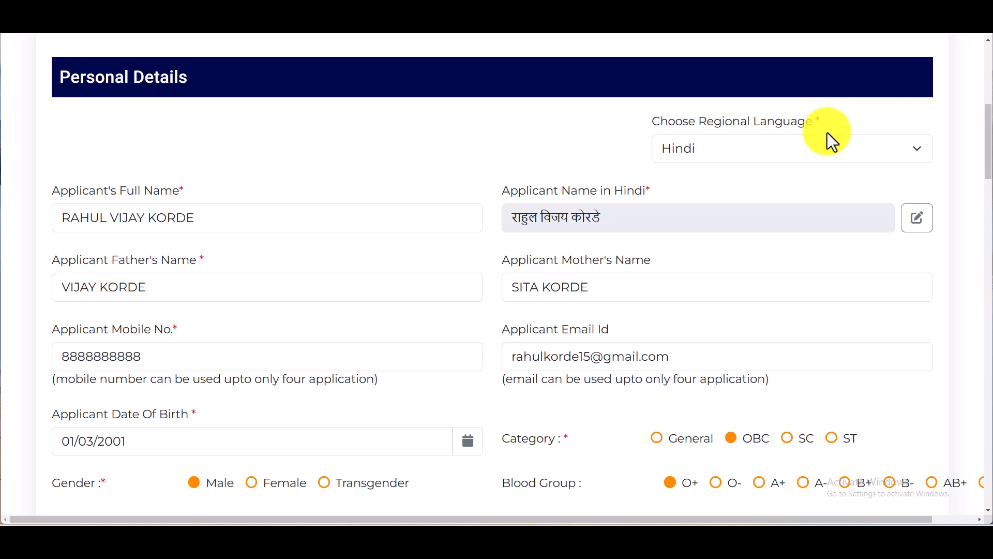
click(781, 151)
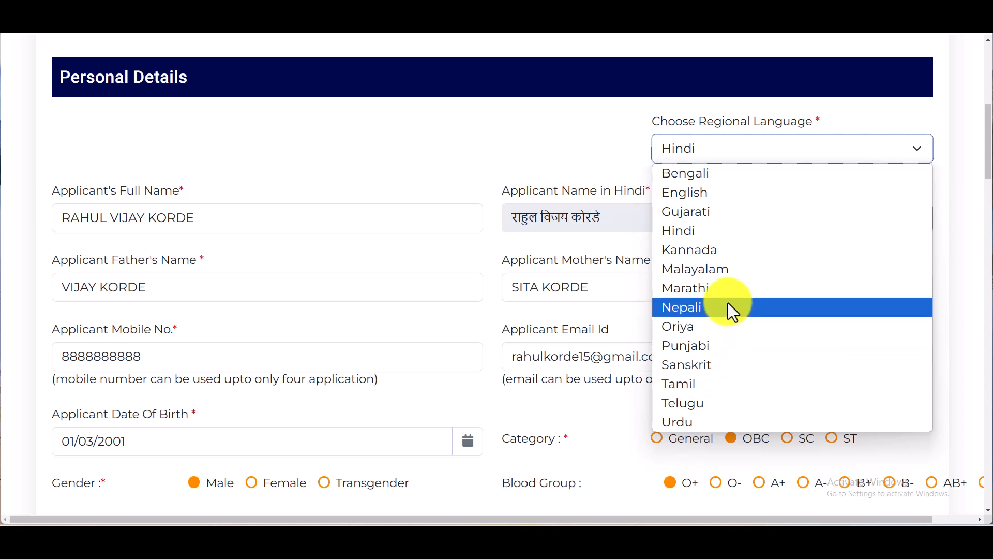
click(684, 228)
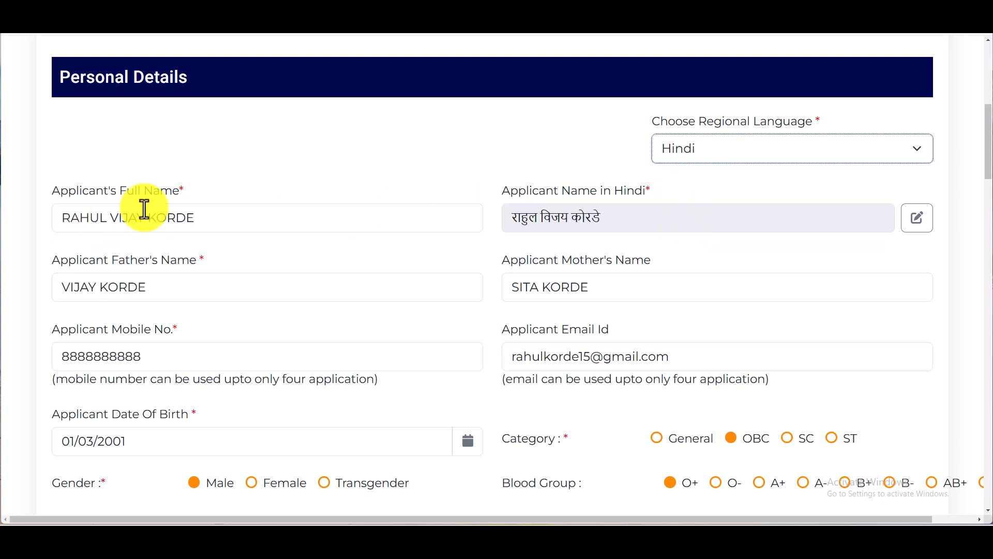
Insert the middle name in capitals before the surname in Applicant Father's Name
scroll(355, 211, up, 3)
scroll(250, 263, down, 3)
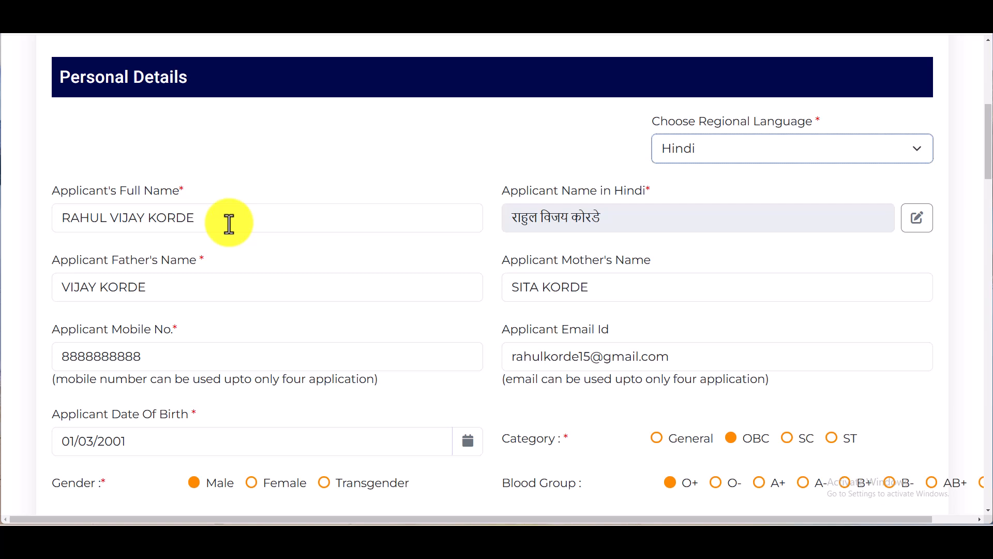
click(229, 224)
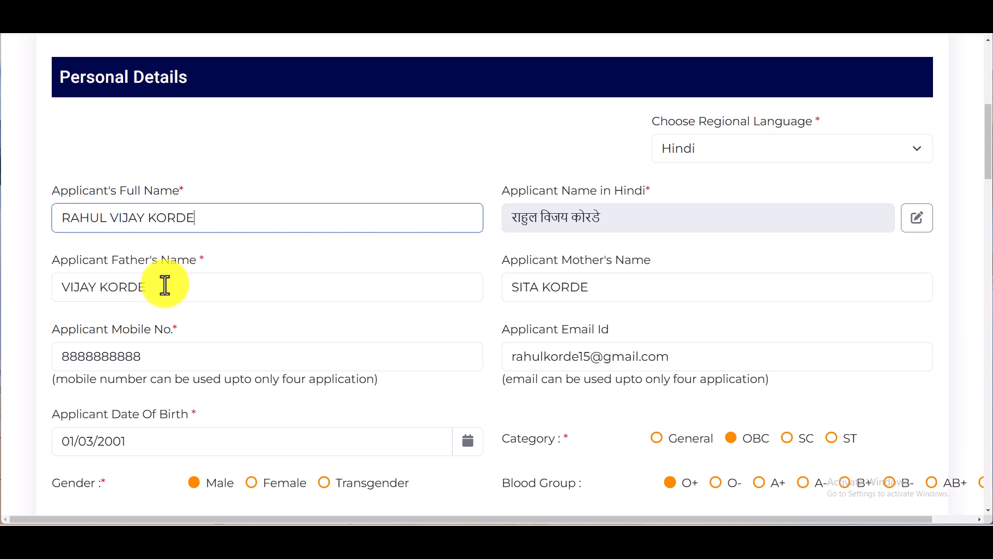
click(100, 287)
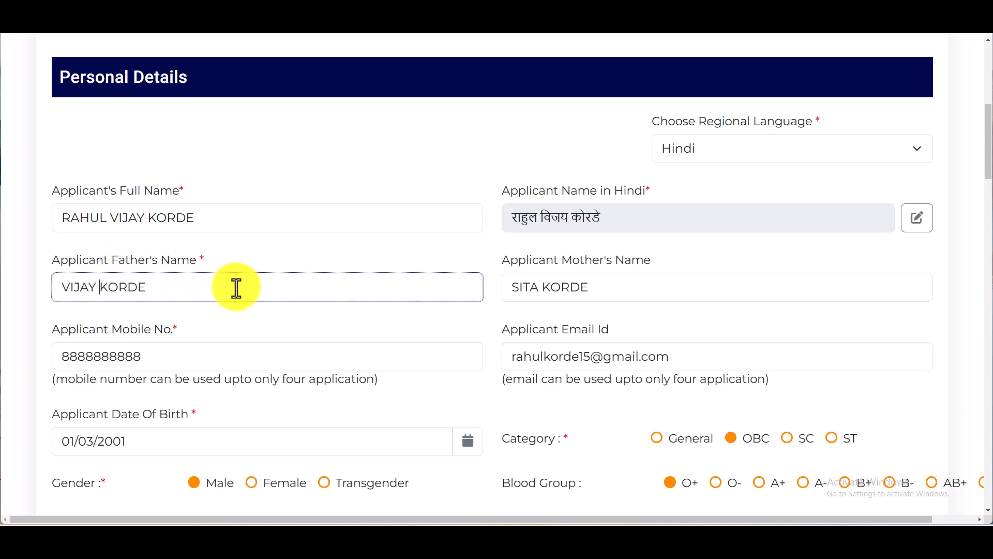
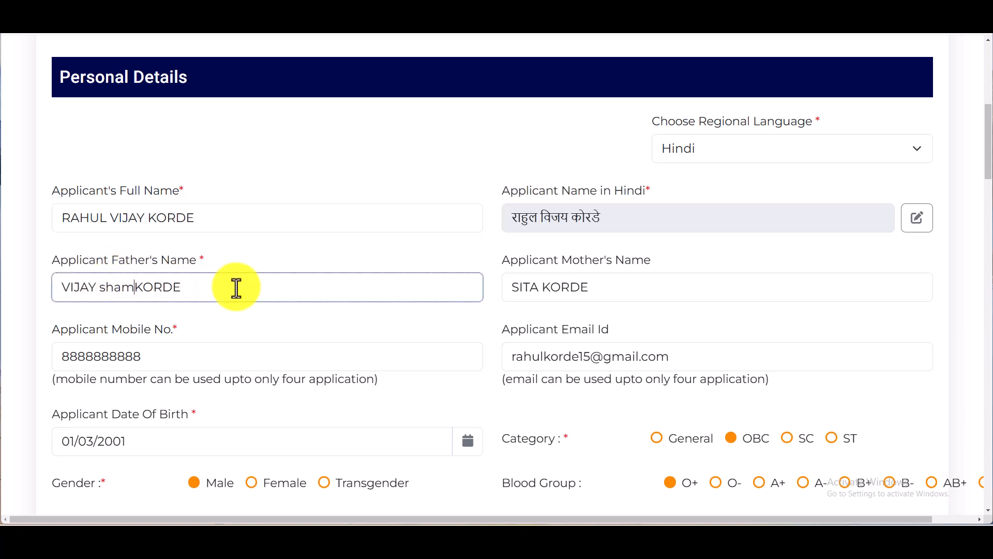
key(BackSpace)
key(BackSpace)
key(BackSpace)
key(BackSpace)
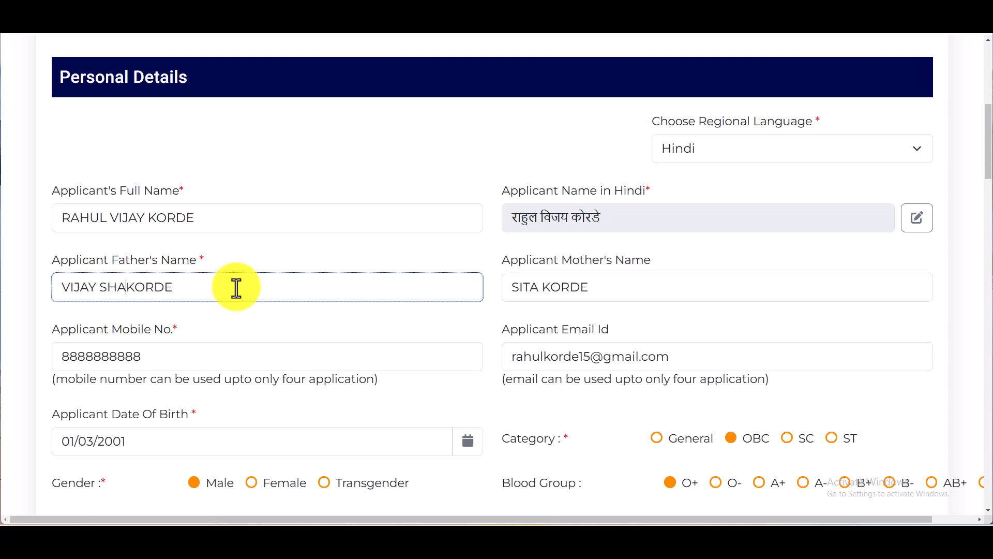
Add the middle name after the first name in Applicant Mother's Name
scroll(541, 178, down, 3)
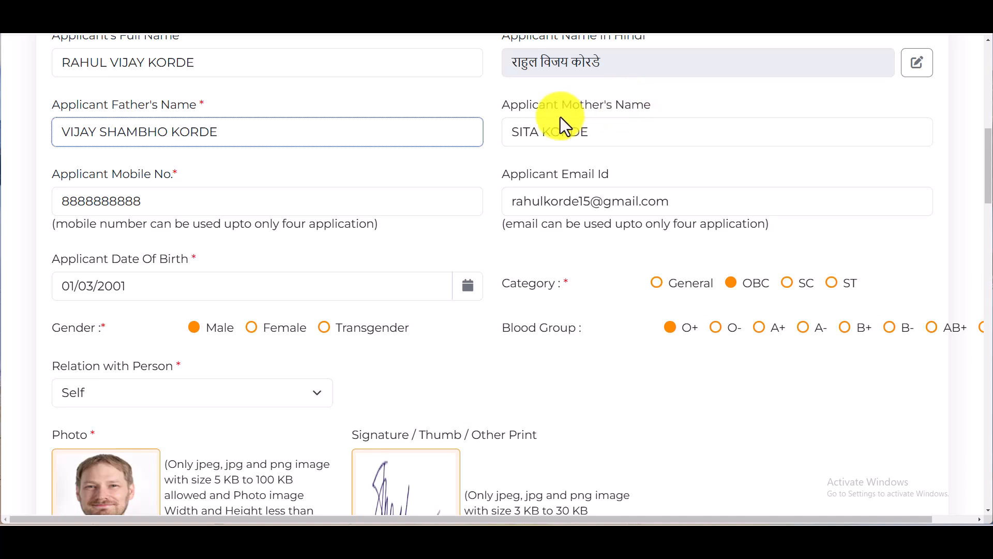
click(614, 134)
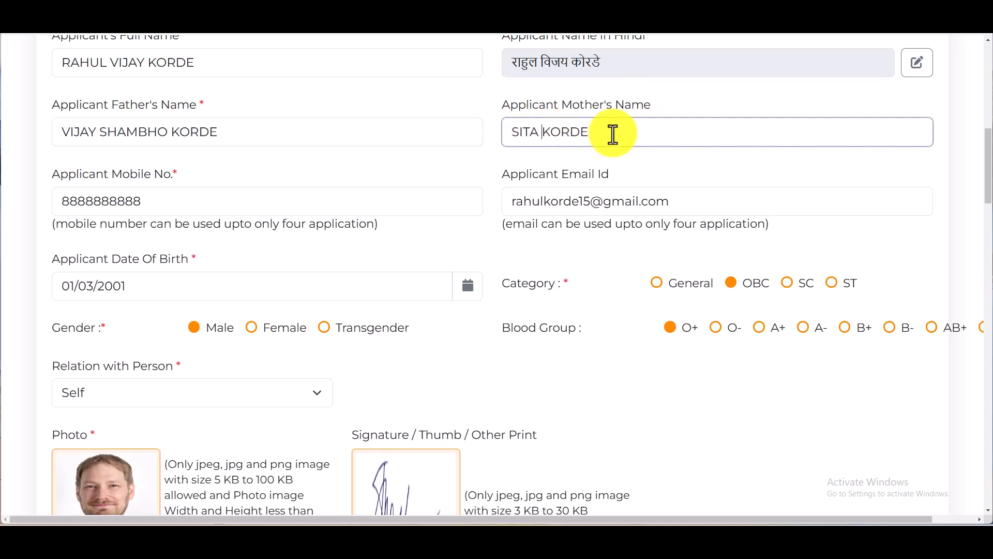
scroll(523, 243, up, 3)
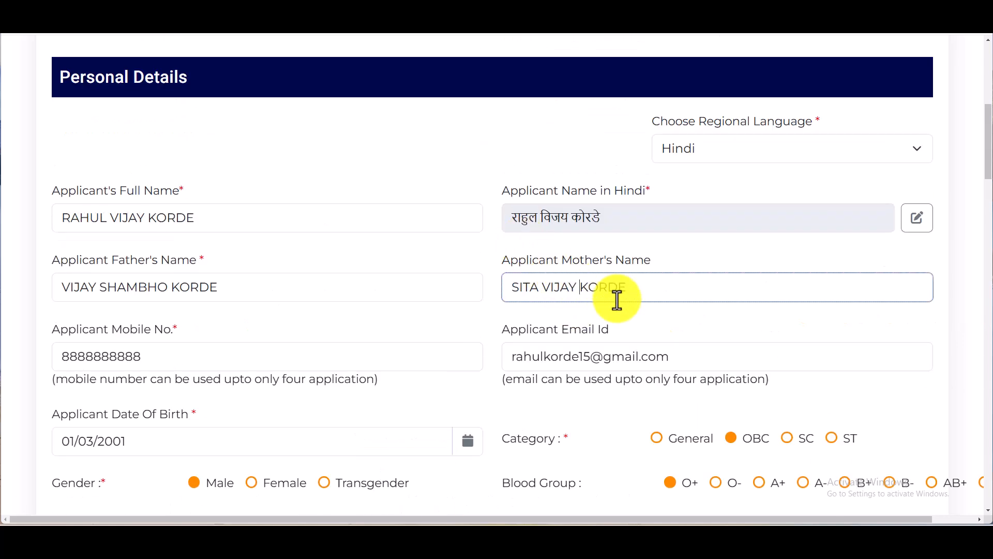
scroll(245, 288, down, 3)
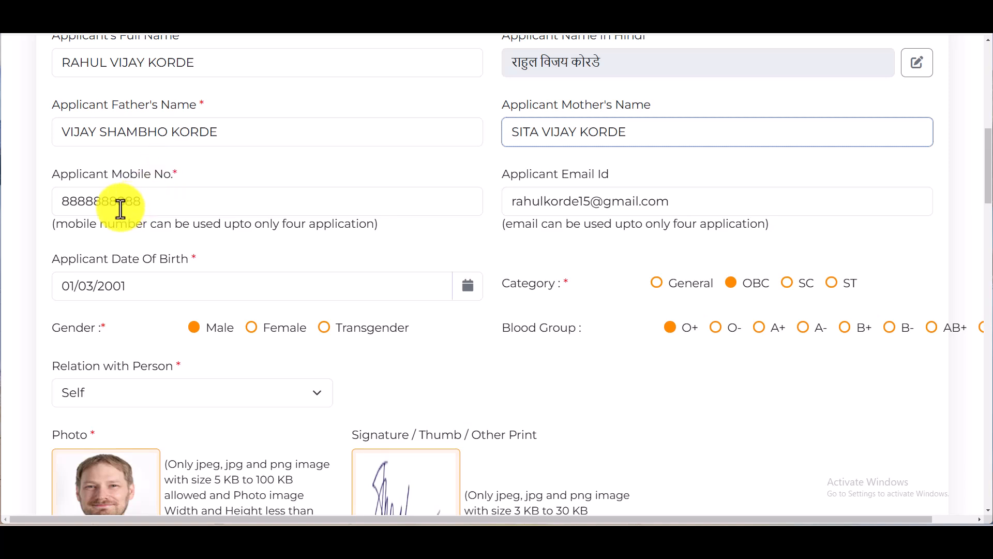
Check the applicant's mobile number and e-mail address fields
click(76, 202)
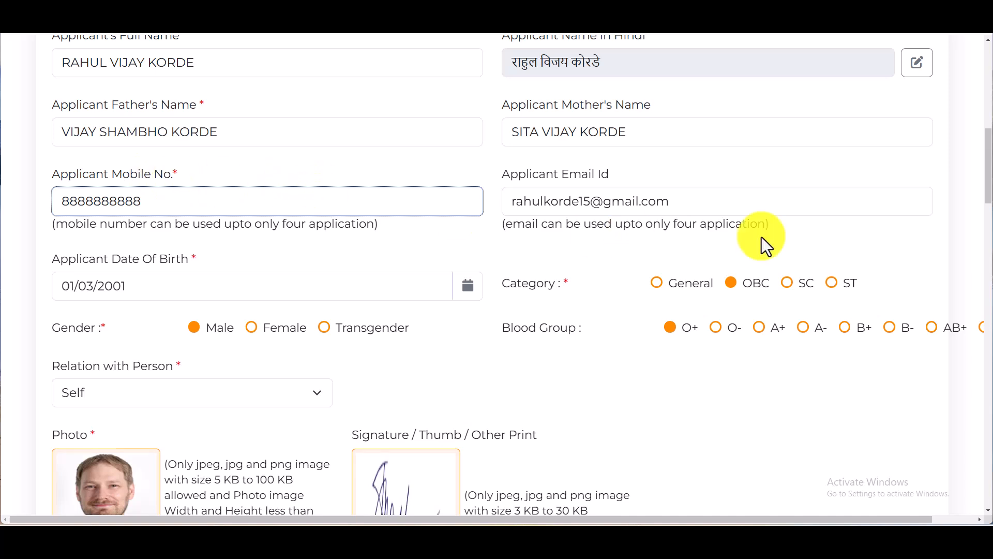
drag(503, 201, 669, 201)
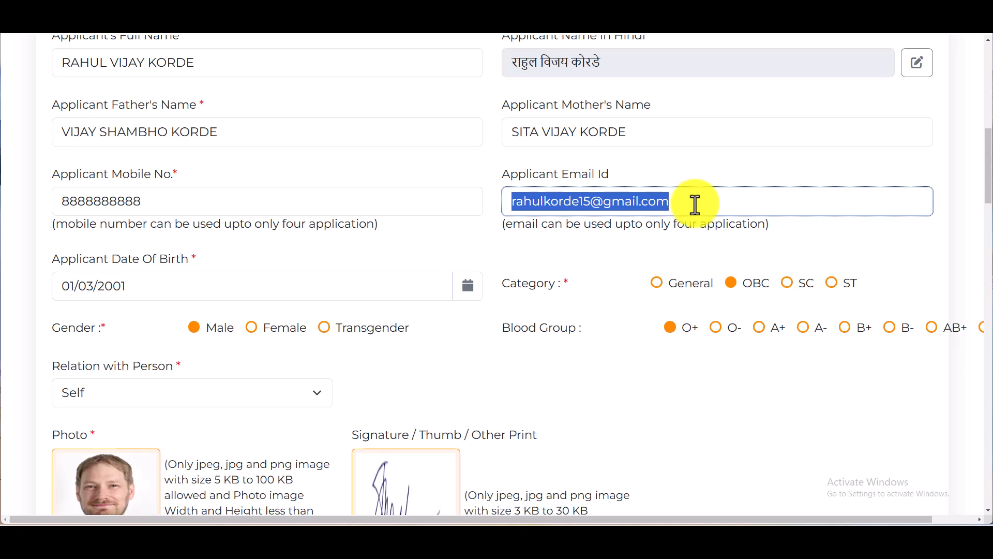
click(695, 205)
click(354, 246)
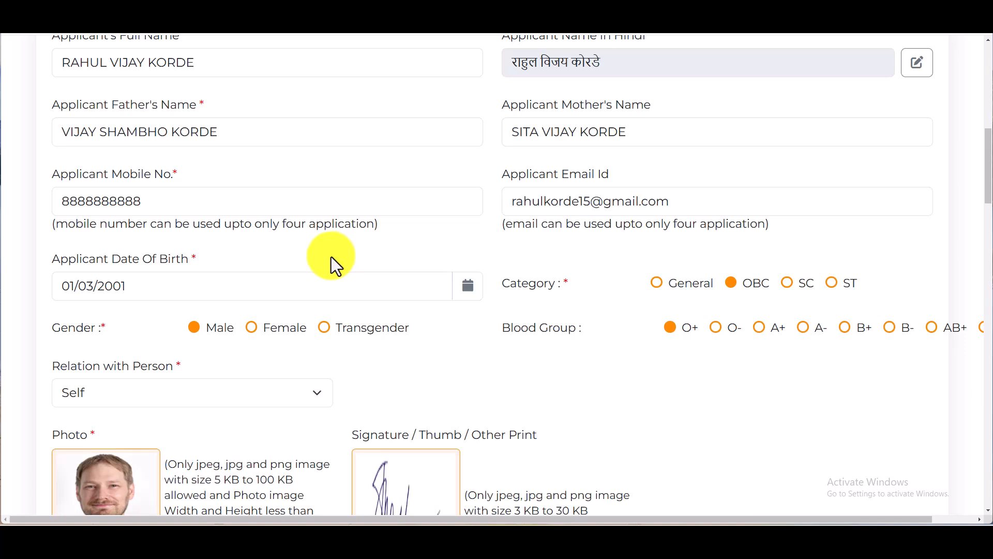
click(133, 287)
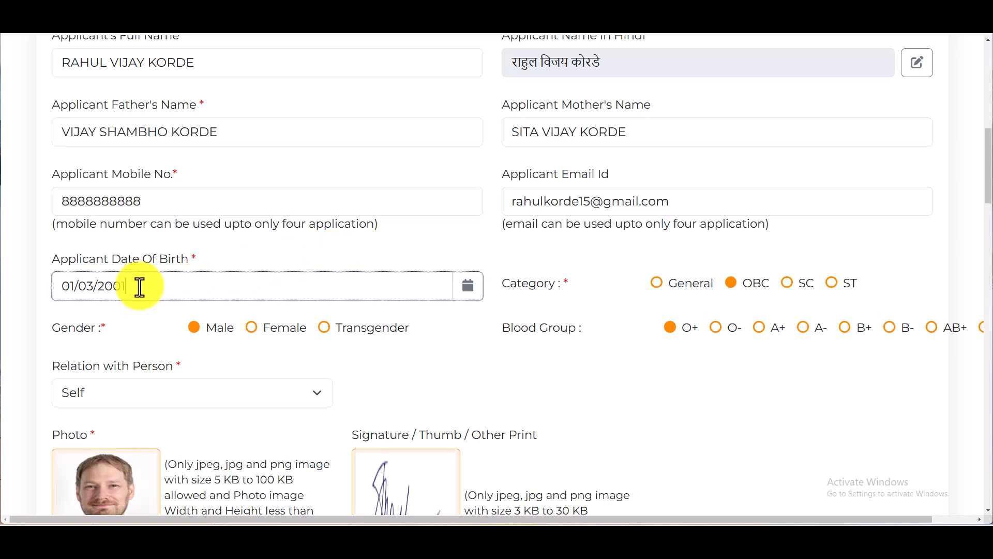
click(470, 294)
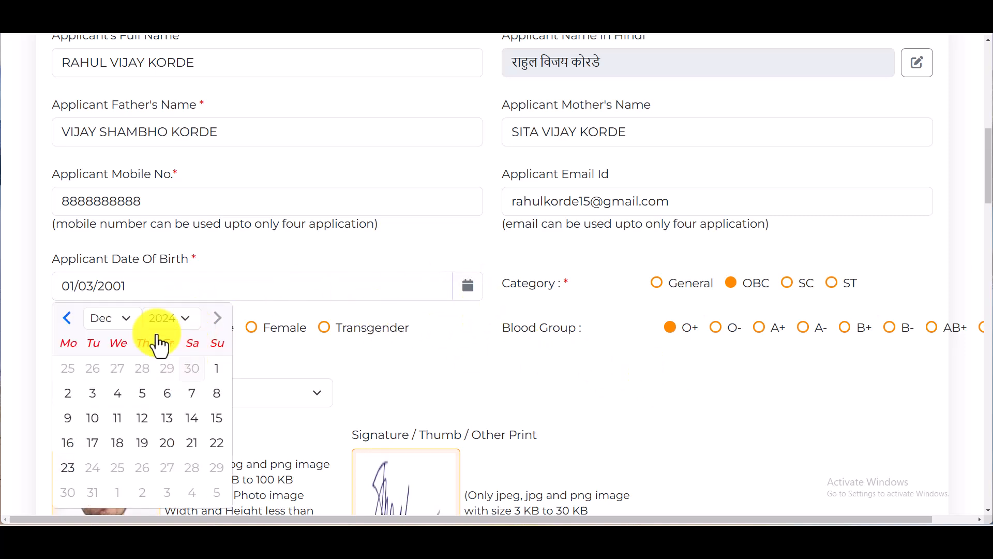
click(166, 320)
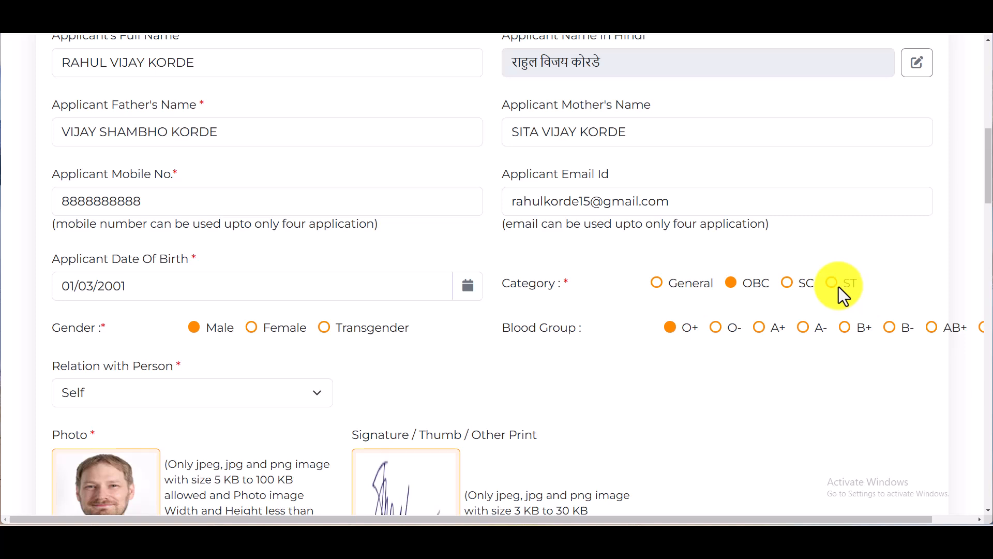
Choose OBC as the applicant's category
click(730, 282)
scroll(273, 370, down, 3)
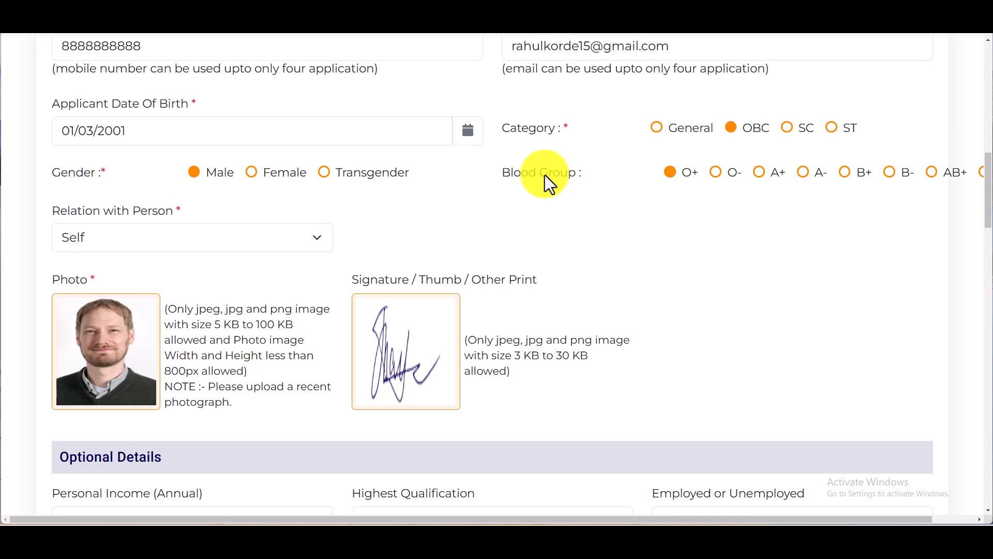
scroll(607, 311, up, 3)
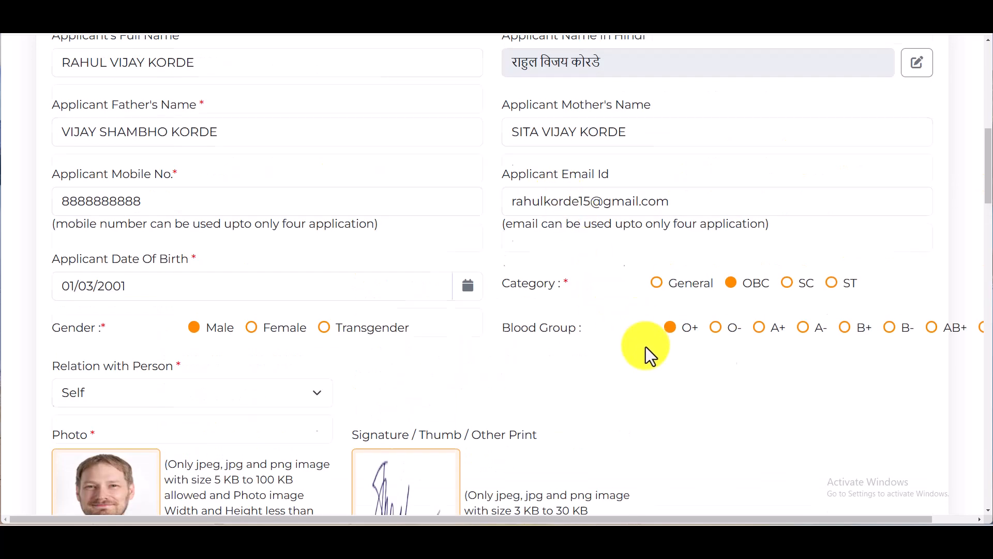
scroll(647, 331, up, 1)
scroll(650, 317, down, 4)
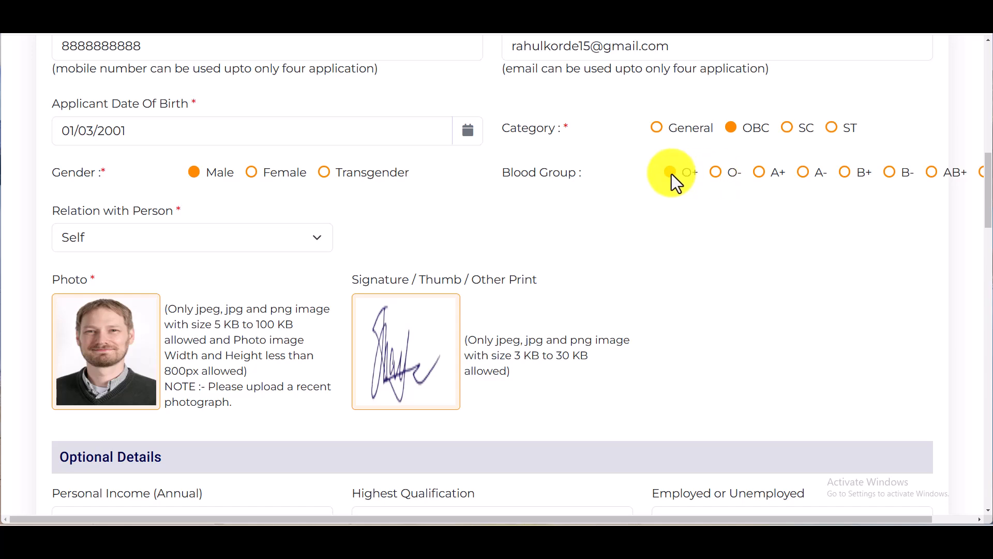
scroll(624, 240, down, 3)
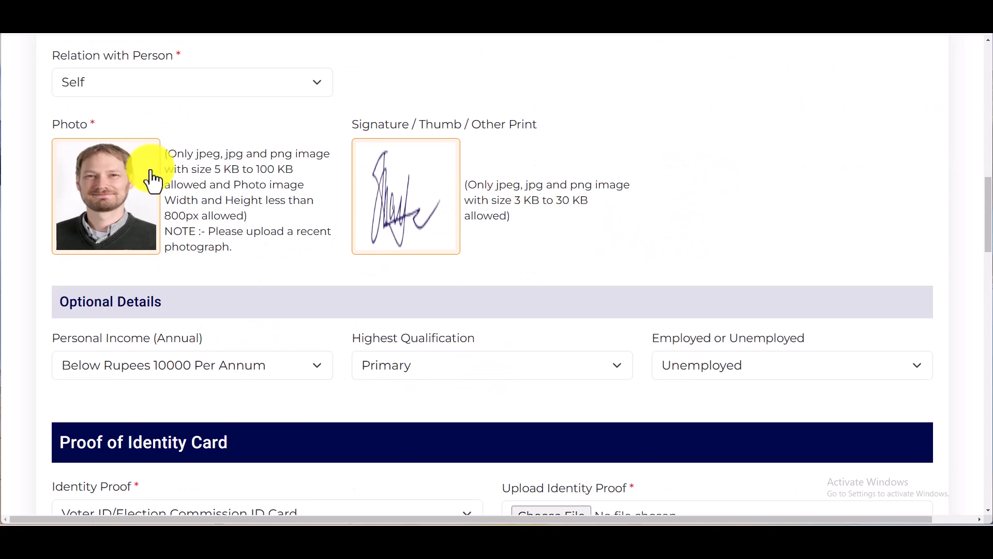
scroll(148, 163, up, 3)
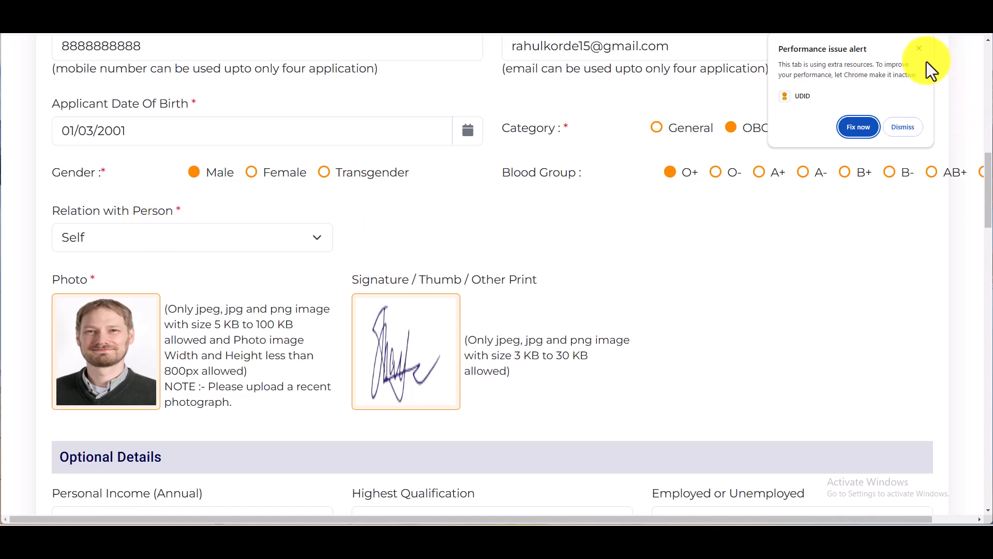
Dismiss Chrome's performance alert and keep Self as the relation with the applicant
click(919, 48)
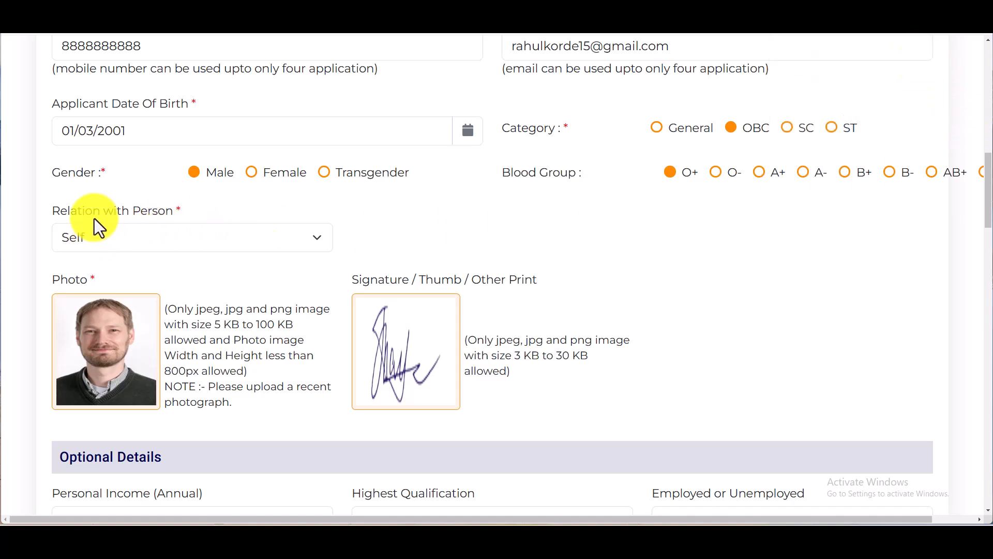
click(97, 237)
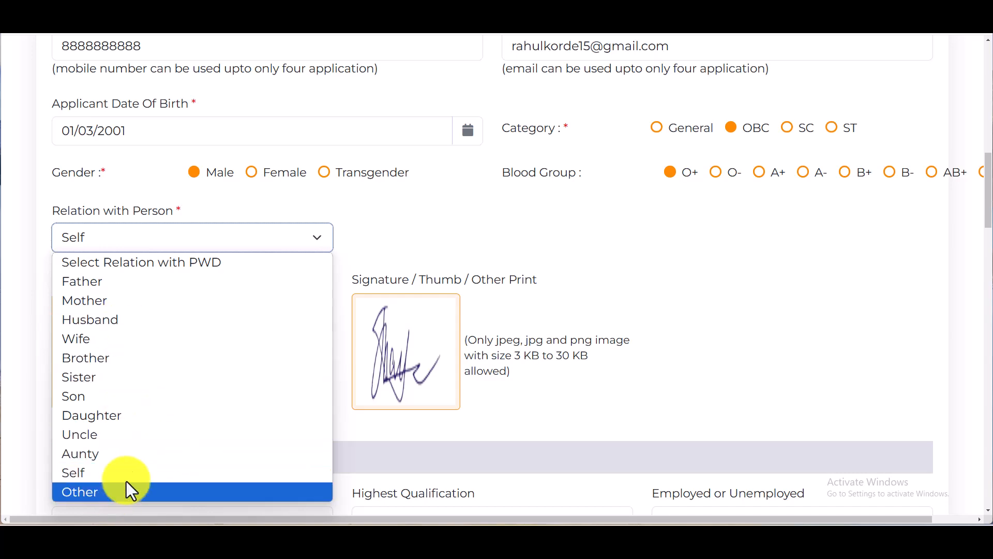
click(253, 237)
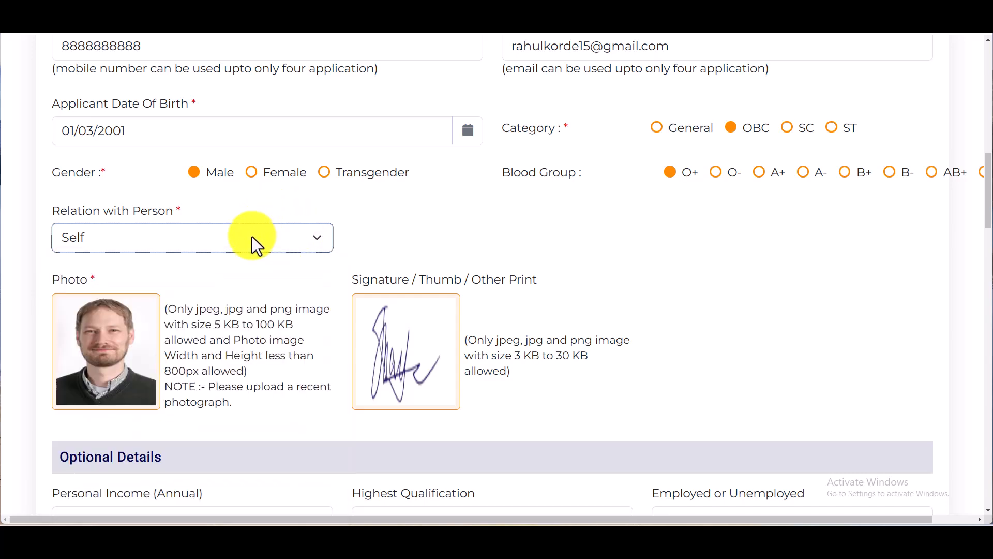
Attach picture.jpg as the applicant's photo
scroll(252, 237, down, 3)
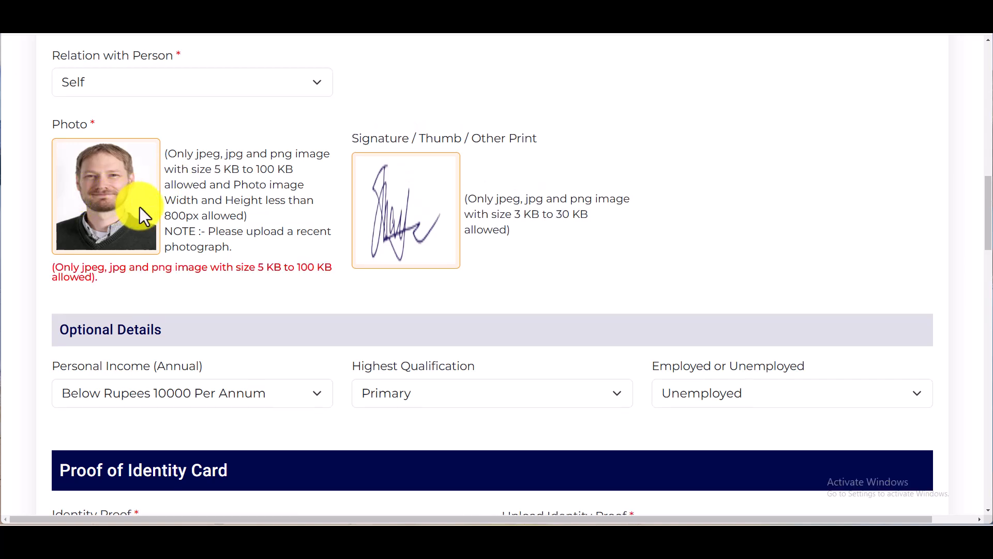
click(140, 207)
click(235, 104)
double_click(235, 97)
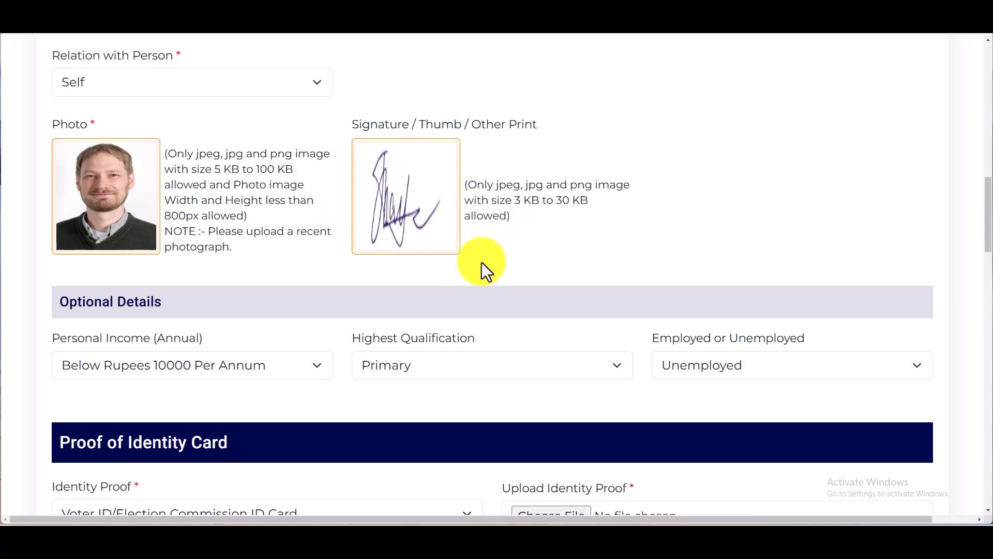
scroll(318, 266, down, 3)
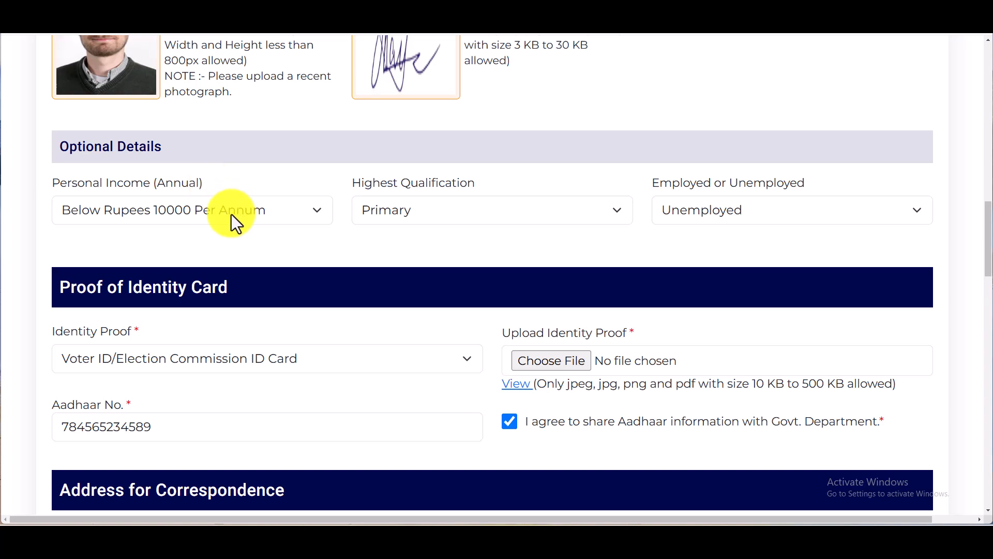
click(212, 212)
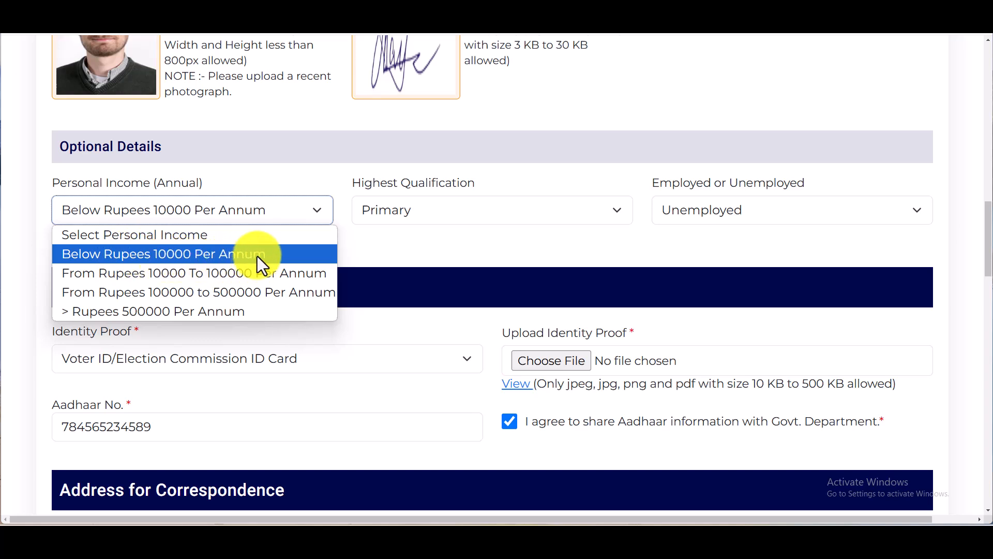
click(272, 253)
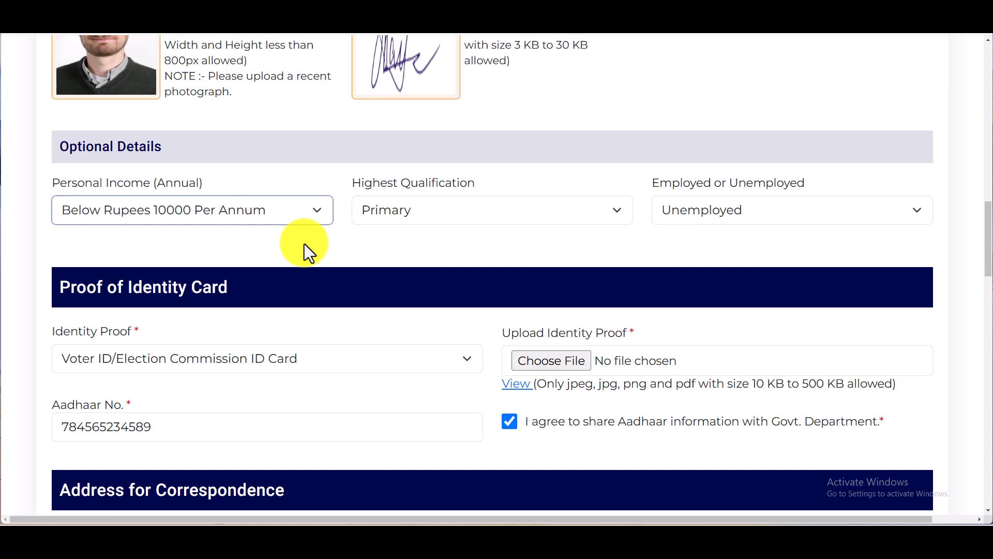
click(245, 212)
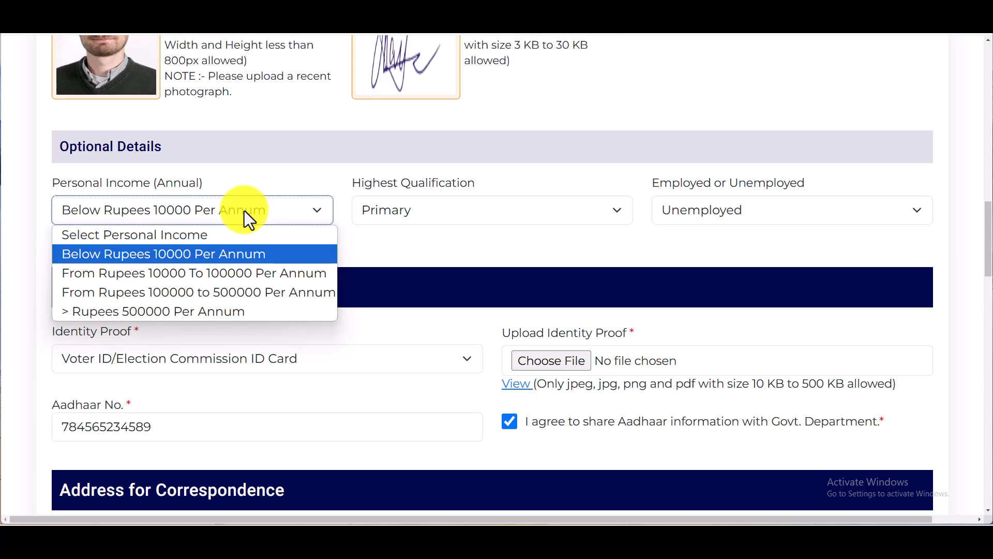
click(245, 210)
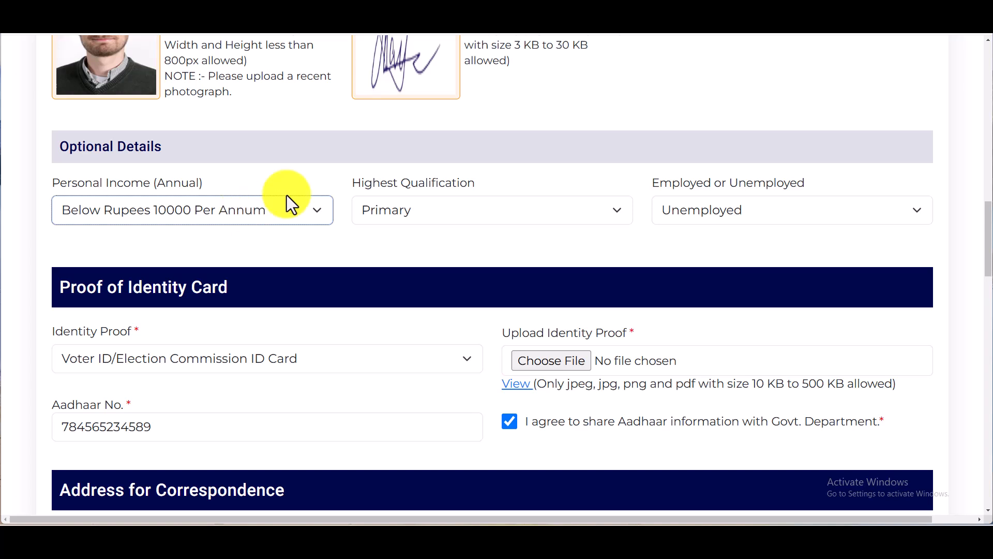
click(414, 219)
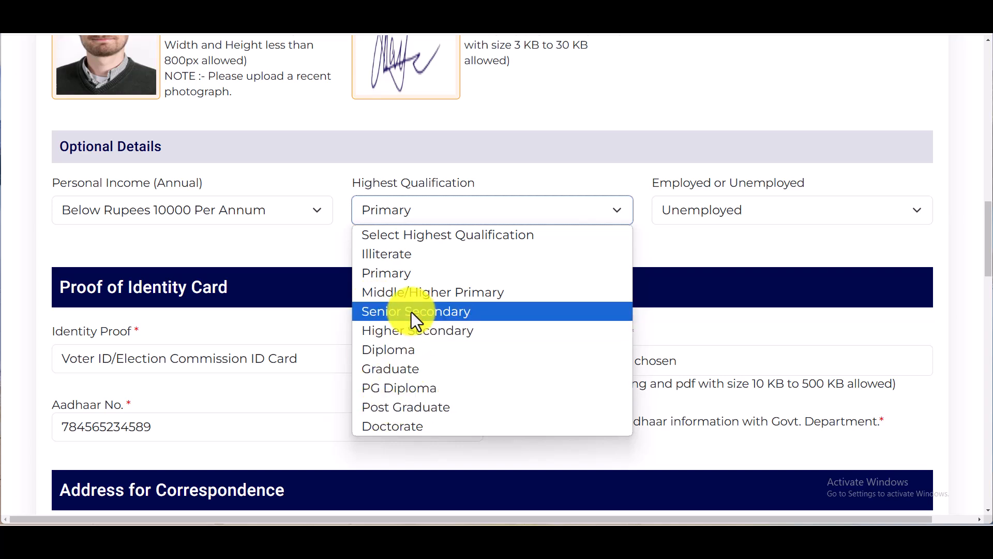
click(558, 170)
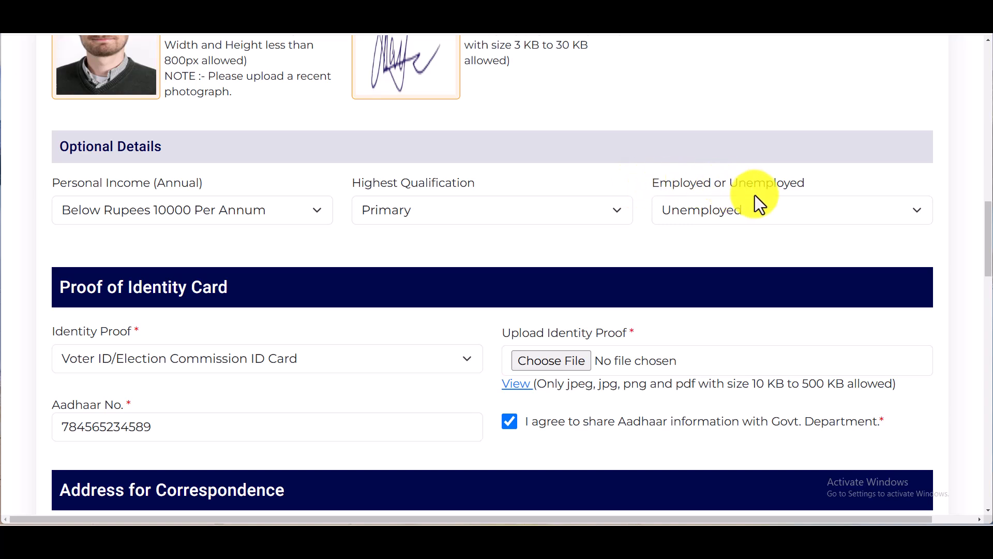
click(748, 207)
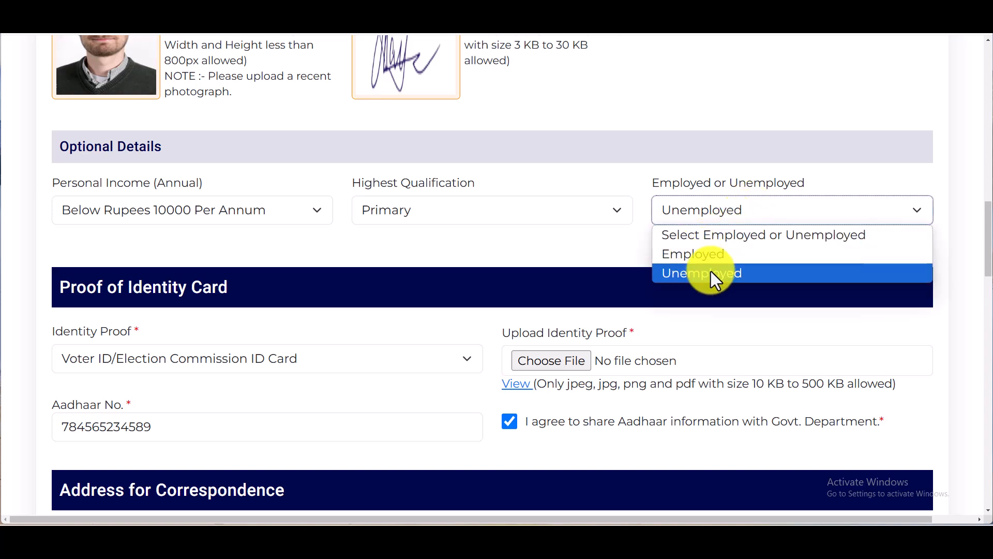
click(773, 190)
scroll(607, 246, down, 2)
scroll(606, 246, down, 1)
click(176, 205)
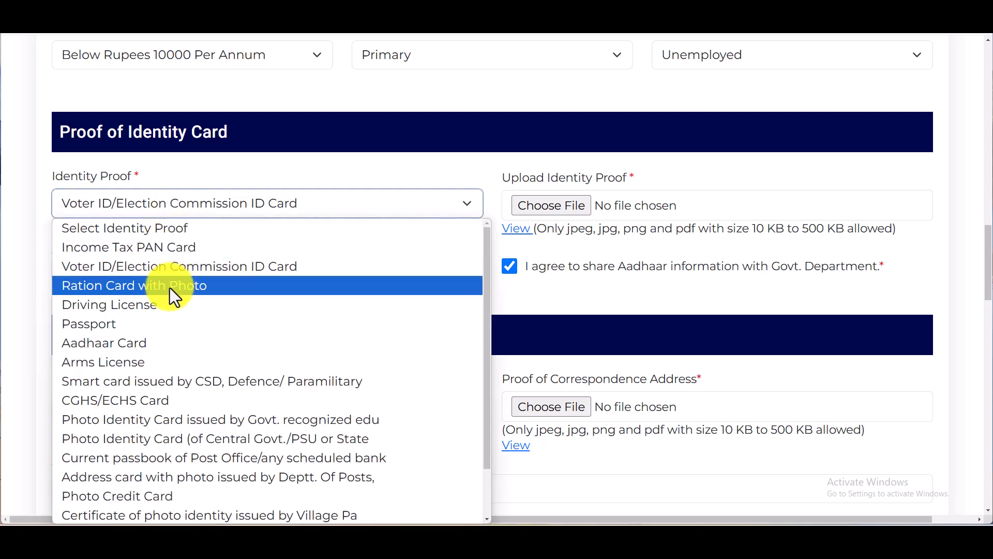
scroll(172, 287, down, 1)
scroll(158, 389, up, 1)
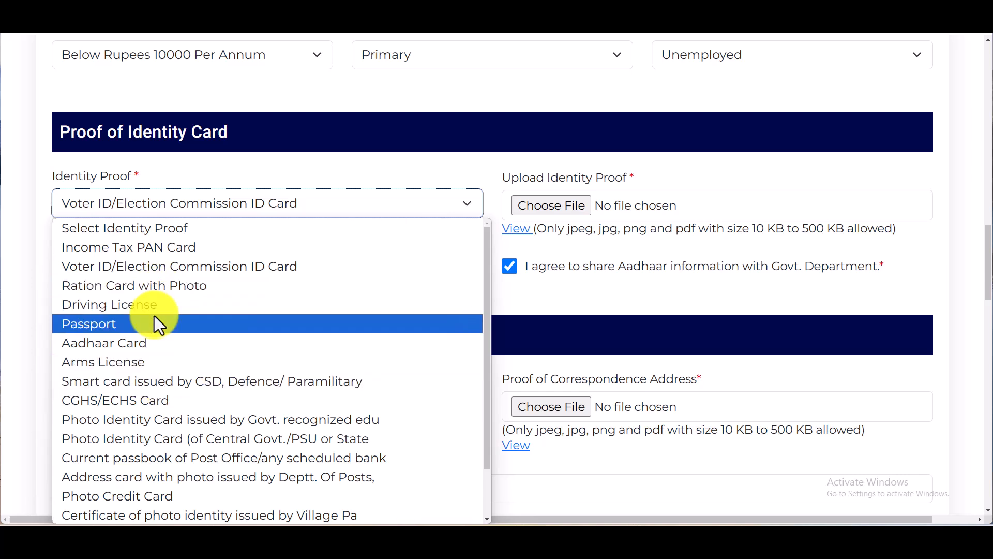
click(350, 205)
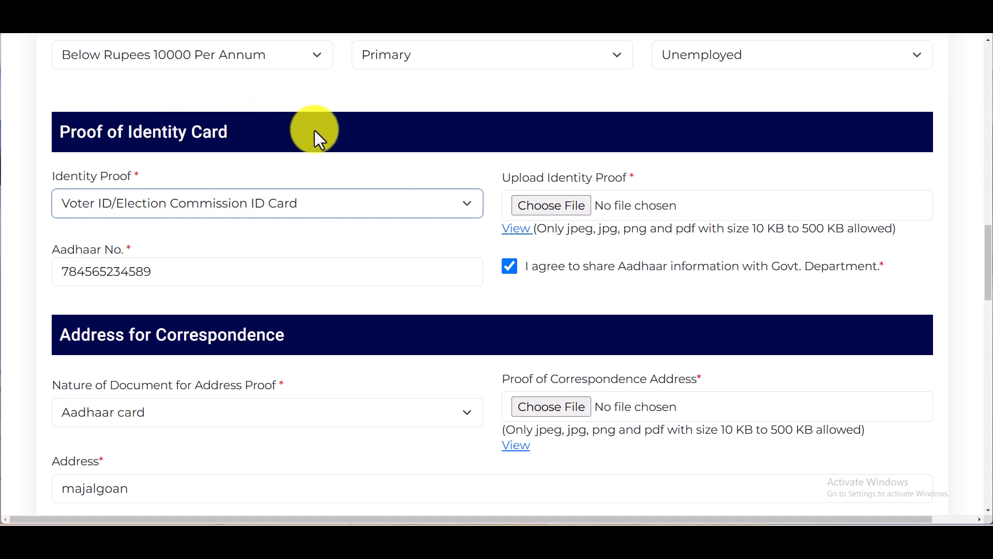
Choose Aadhaar card as the correspondence address proof document
scroll(314, 130, down, 3)
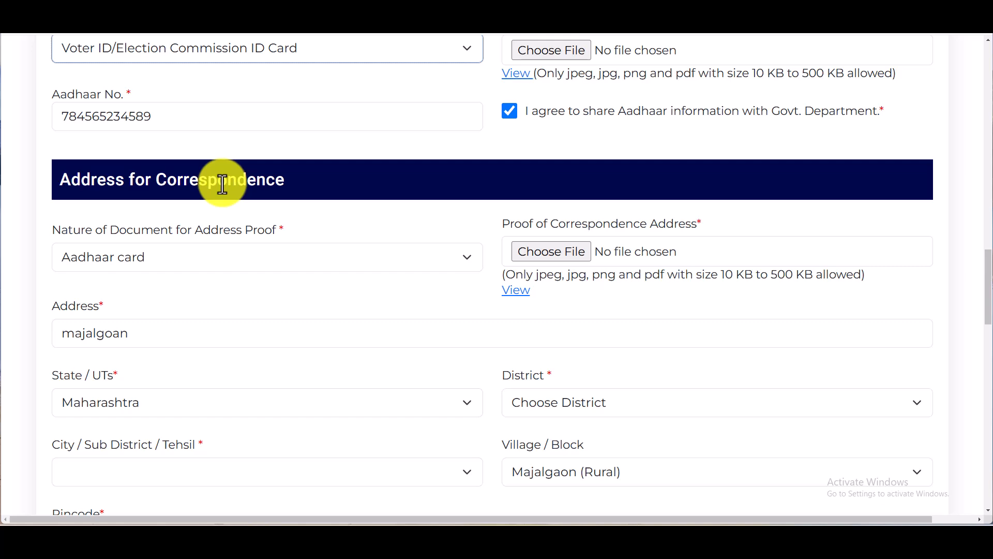
scroll(222, 184, down, 3)
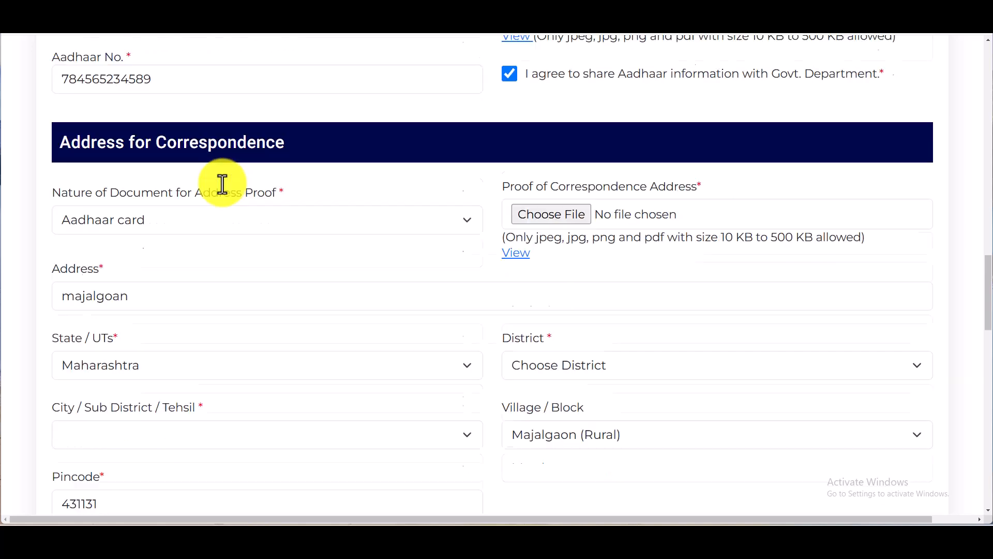
scroll(166, 193, up, 3)
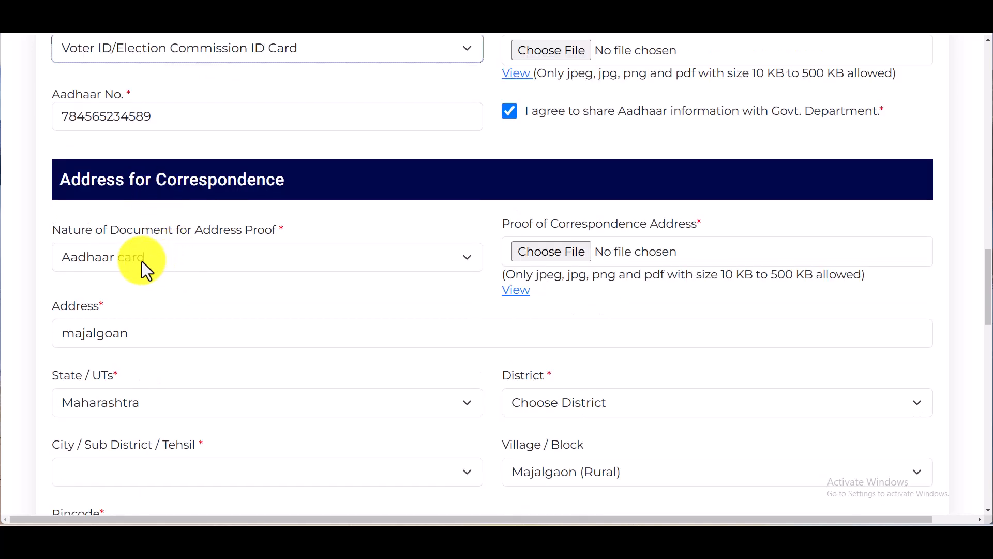
click(163, 265)
click(190, 256)
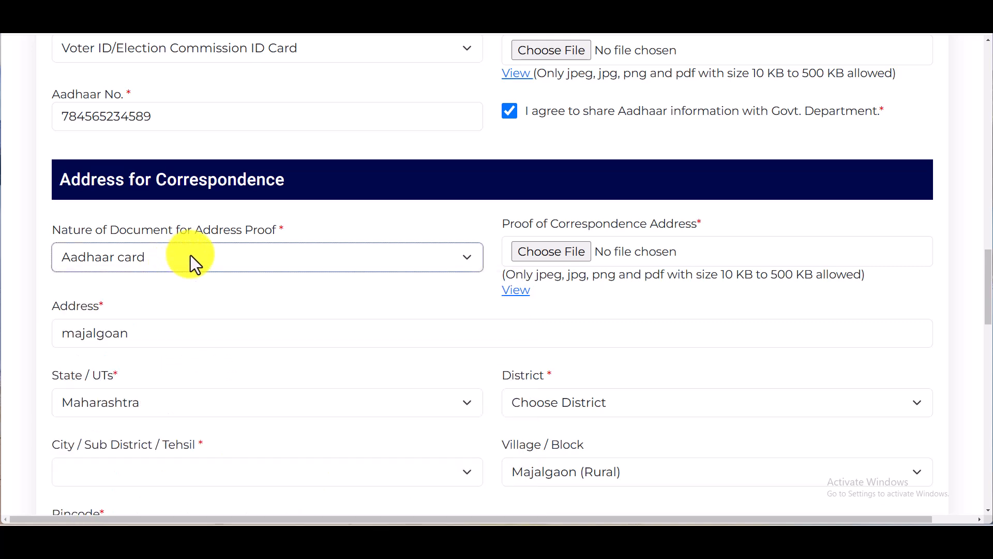
click(167, 254)
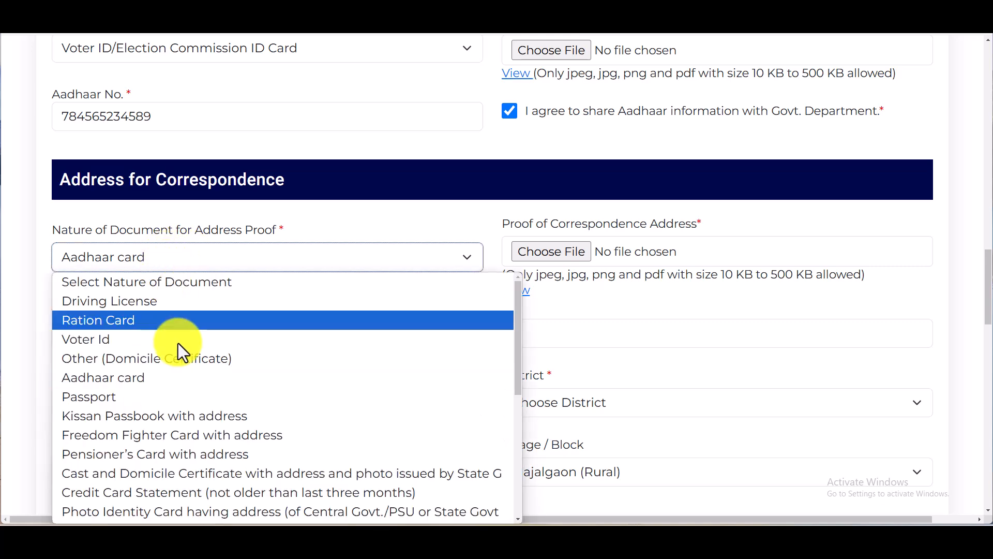
click(392, 219)
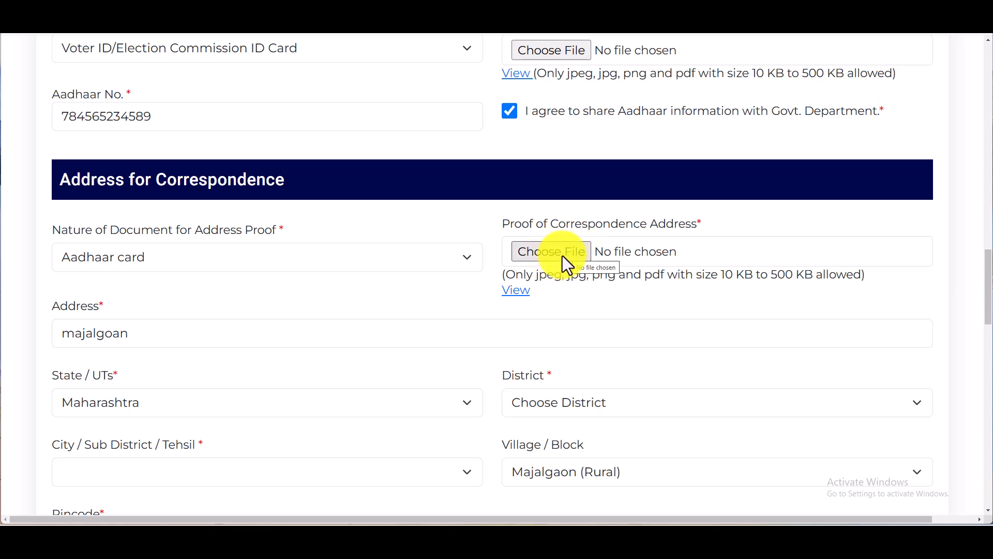
scroll(148, 216, down, 3)
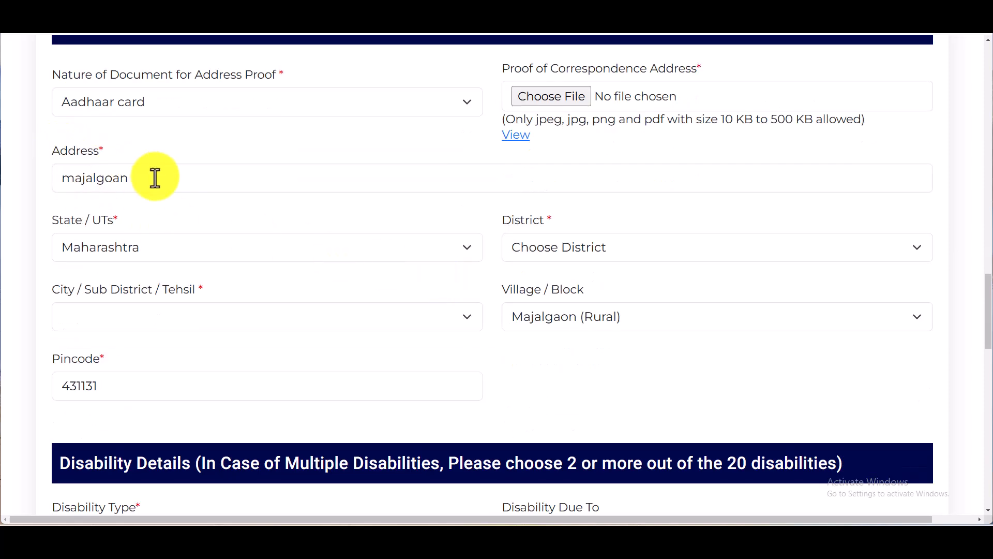
Correct the address to MAJALGAON and choose Beed as the district
drag(106, 178, 54, 176)
text(AONMAJALGAON)
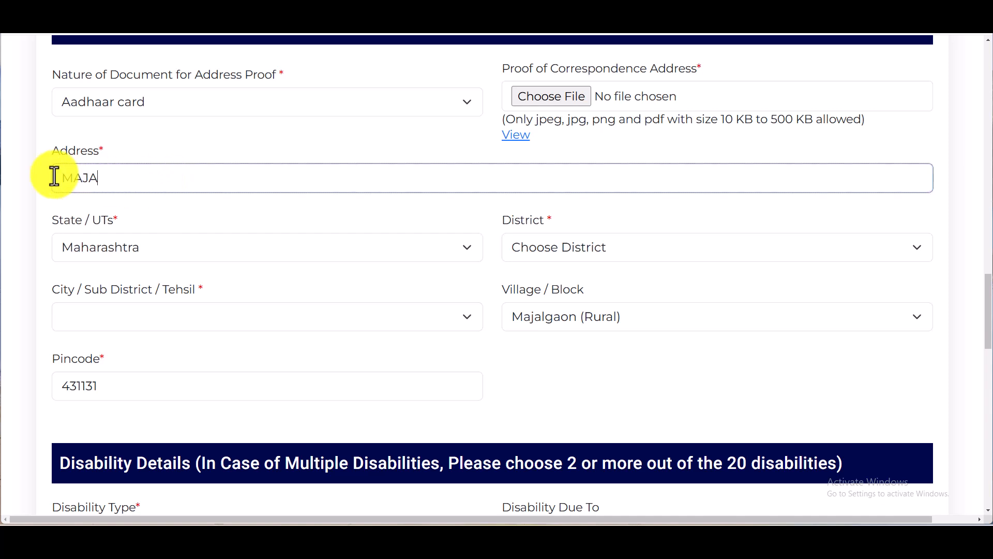
click(163, 225)
click(569, 247)
click(384, 315)
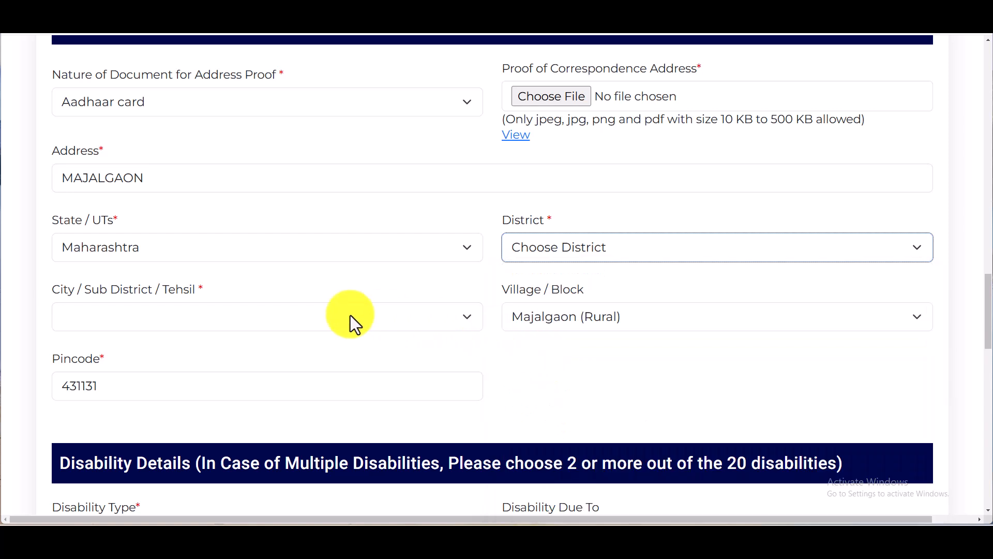
click(197, 320)
Set City/Tehsil to Majalgaon and Village/Block to Majalgaon (Rural)
click(197, 320)
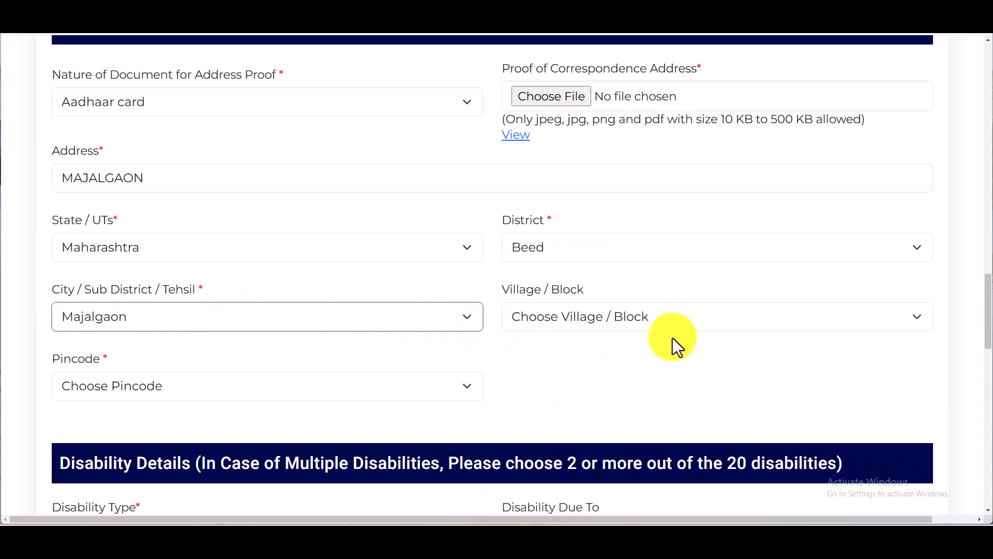
click(637, 324)
click(632, 322)
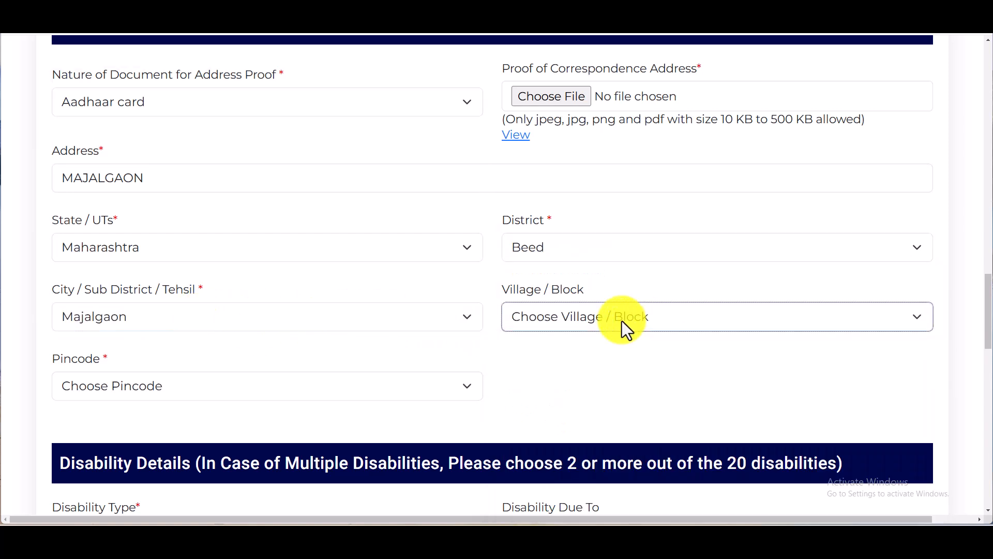
click(195, 315)
click(191, 278)
click(575, 321)
click(573, 318)
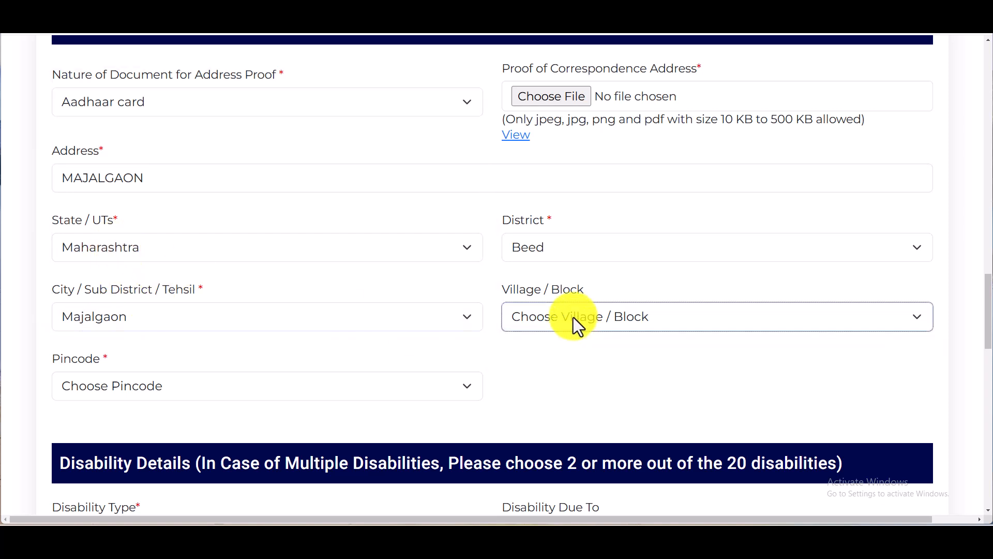
click(200, 313)
click(135, 177)
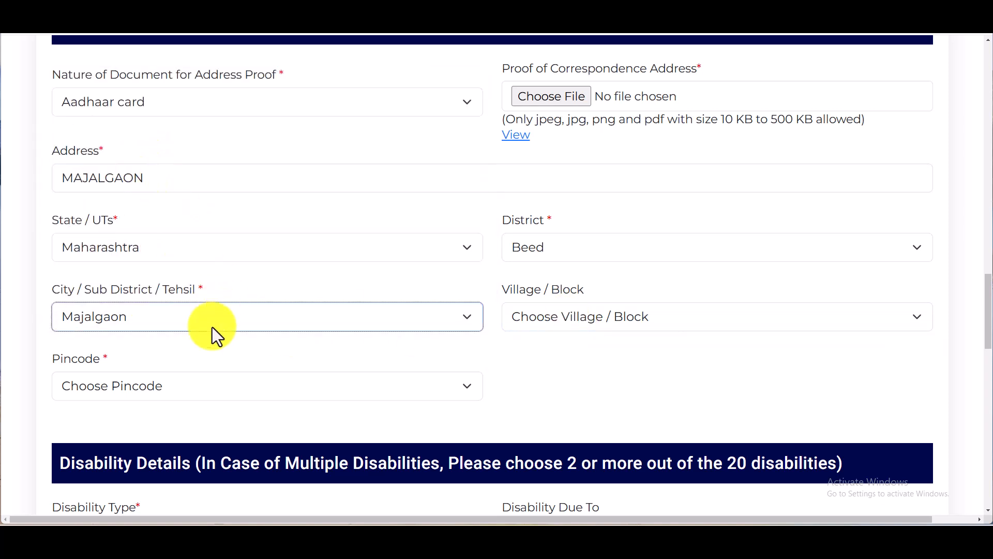
click(147, 319)
click(124, 215)
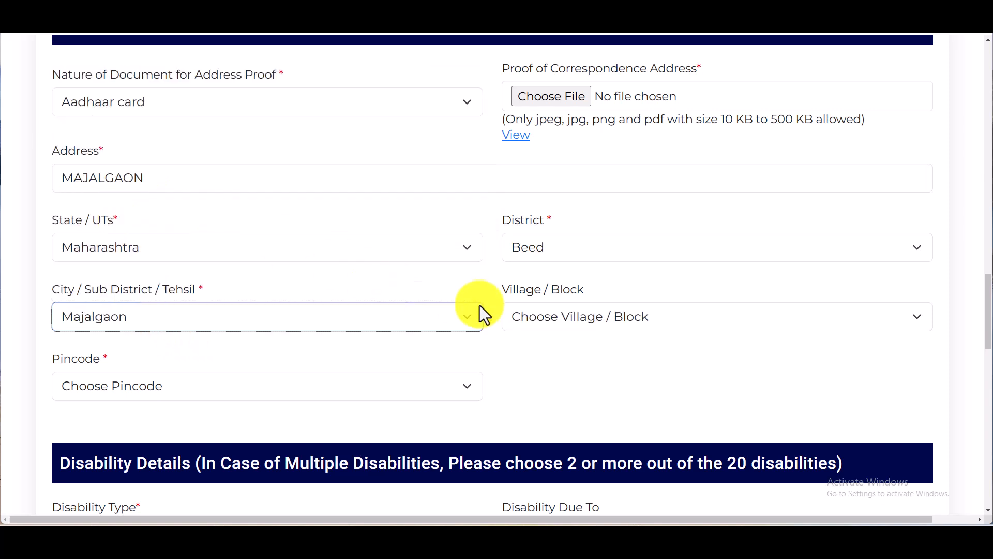
click(606, 311)
click(610, 359)
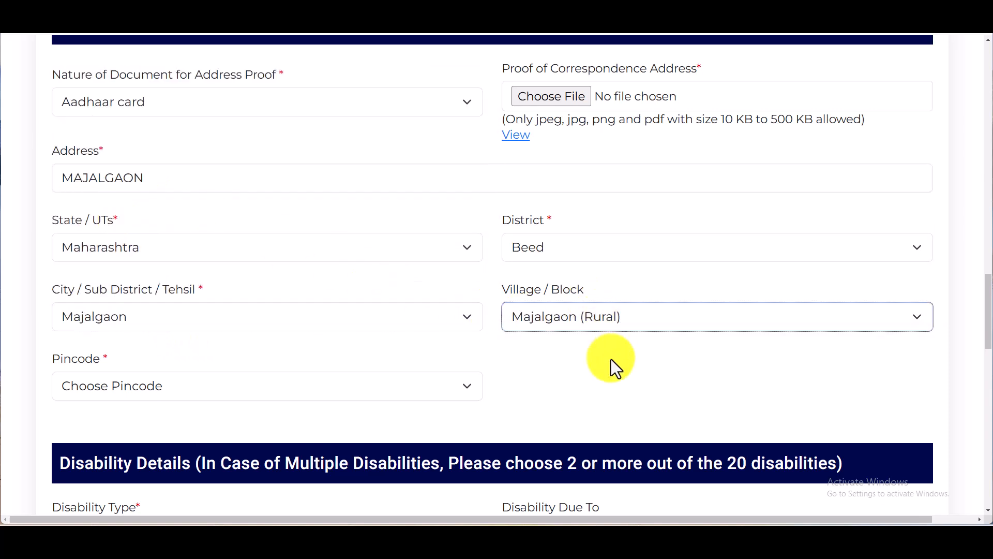
Select 431131 as the pincode
scroll(567, 348, down, 3)
click(176, 228)
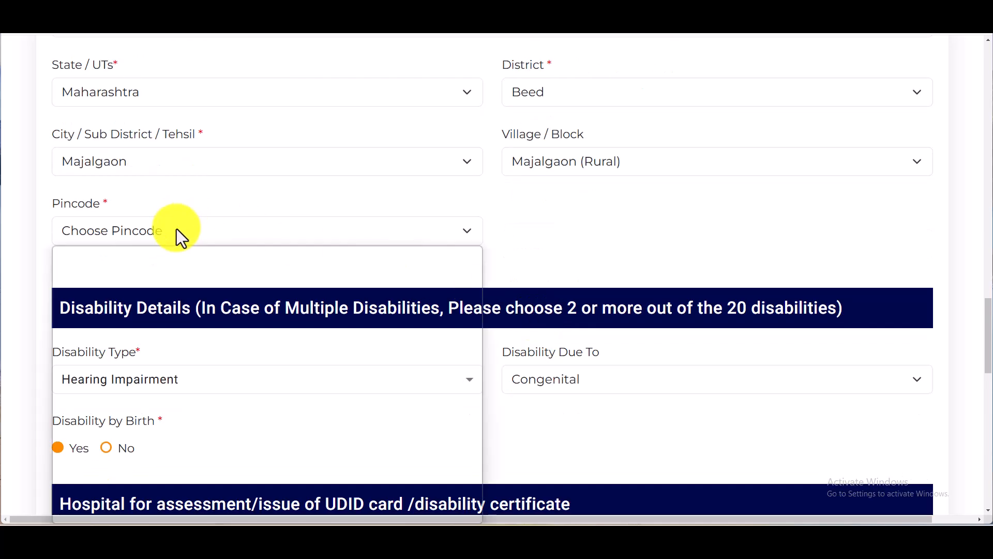
text(431131)
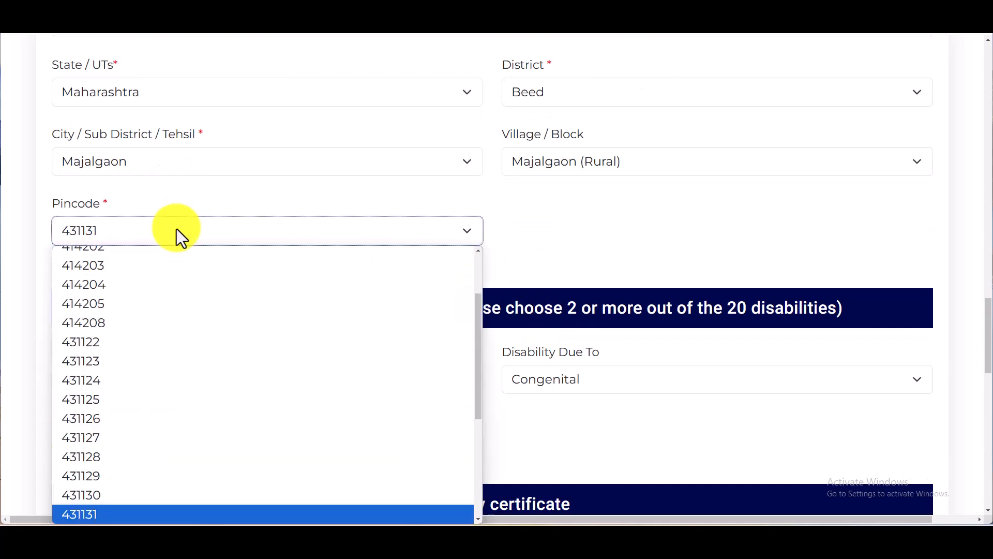
key(Return)
scroll(616, 257, up, 3)
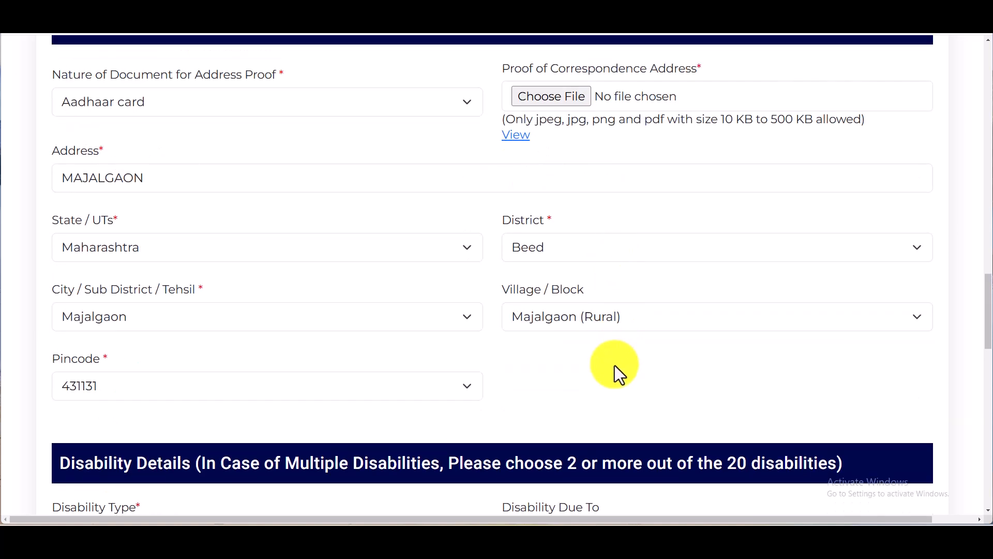
scroll(614, 365, down, 3)
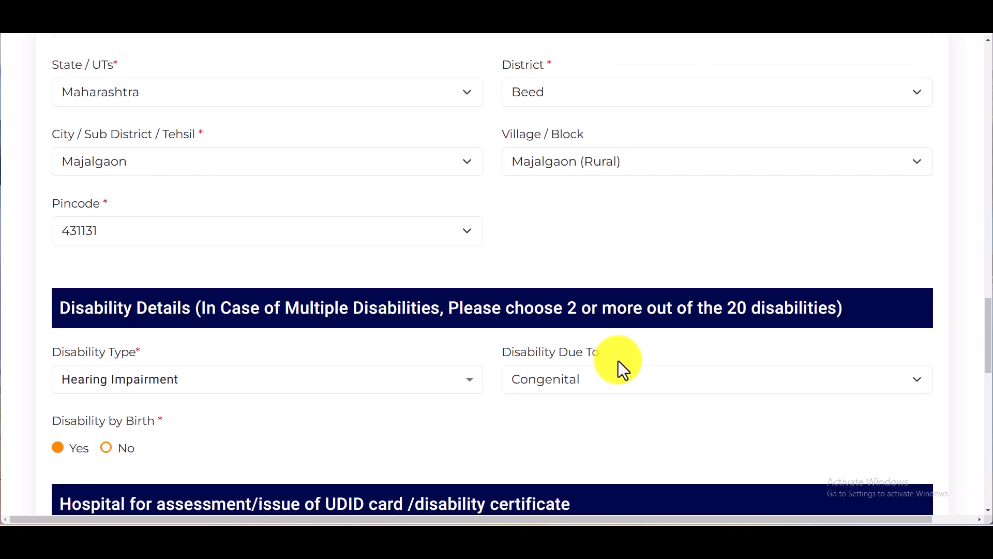
scroll(619, 360, down, 3)
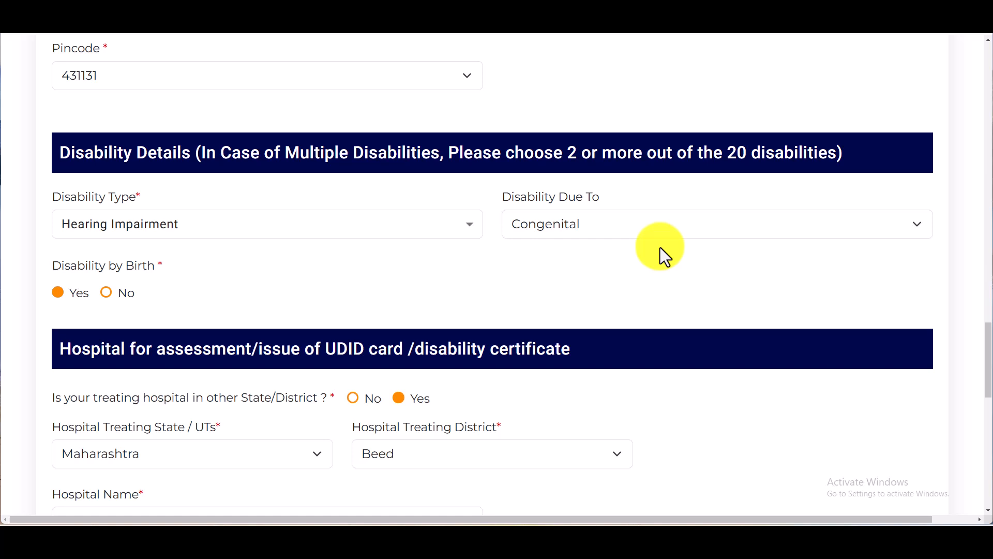
click(247, 242)
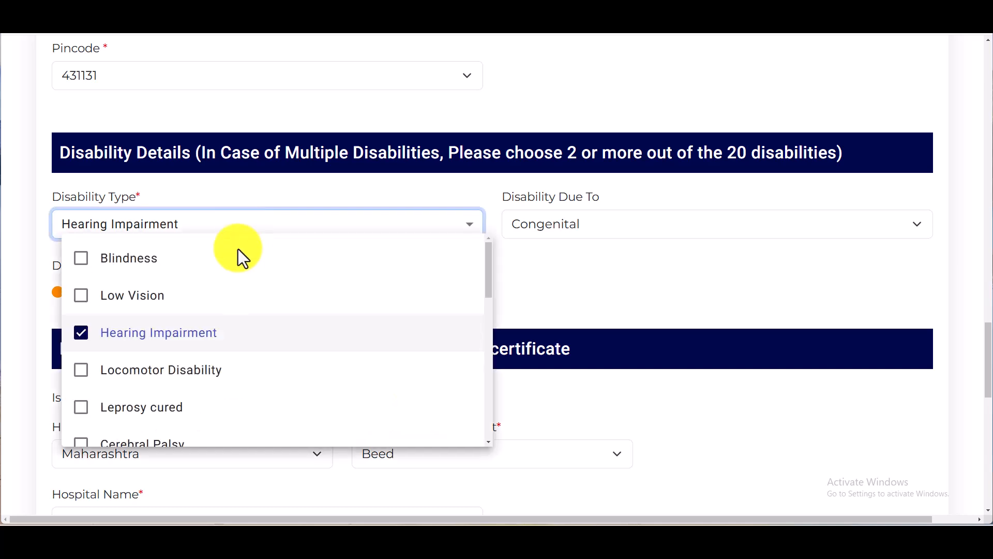
scroll(199, 339, down, 10)
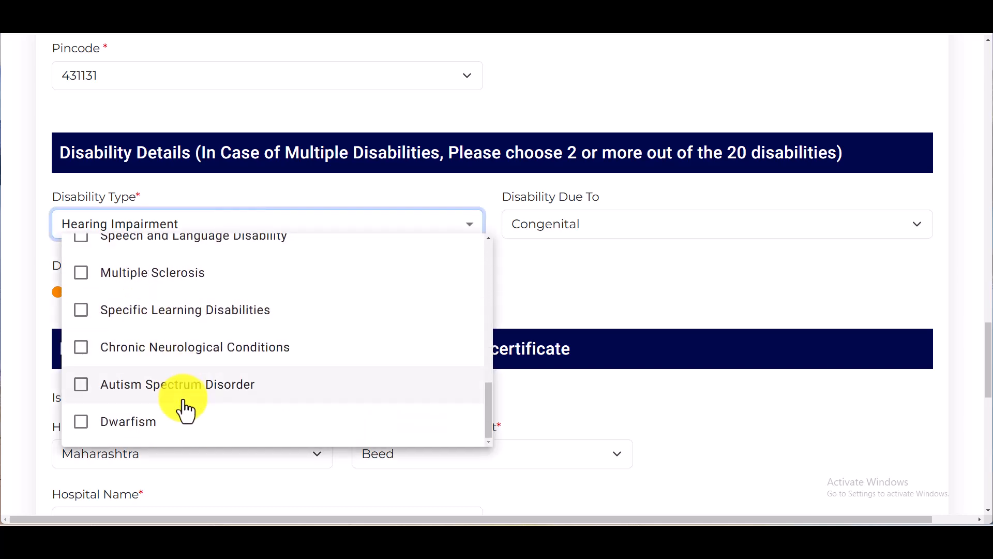
scroll(186, 409, up, 20)
scroll(517, 286, down, 5)
scroll(343, 294, down, 3)
scroll(328, 299, up, 3)
scroll(328, 299, down, 6)
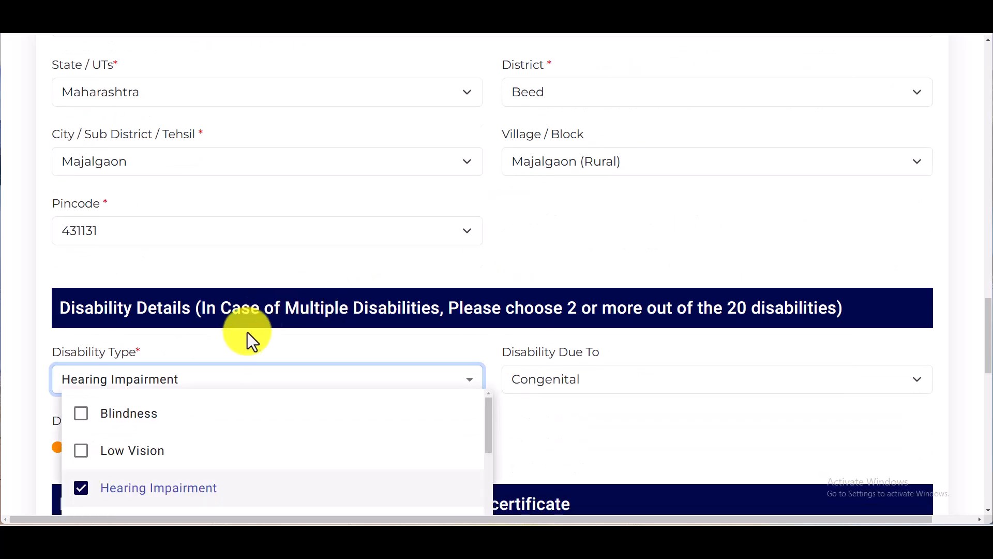
scroll(244, 342, down, 3)
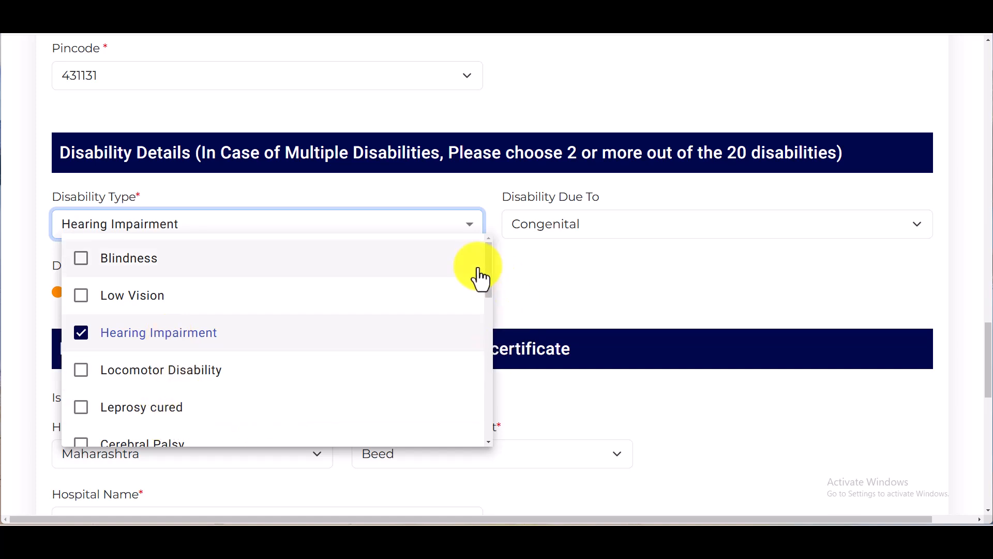
drag(489, 269, 488, 333)
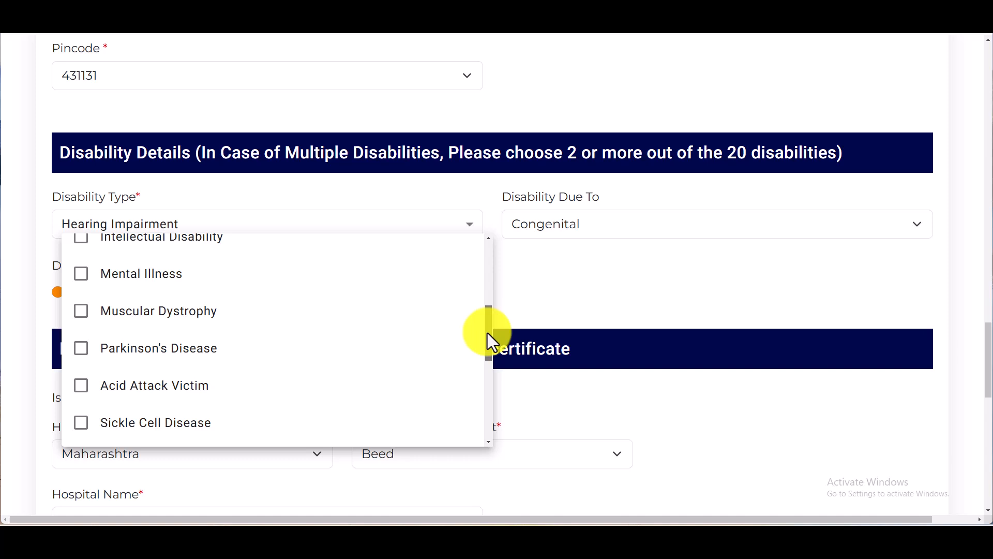
drag(488, 333, 495, 267)
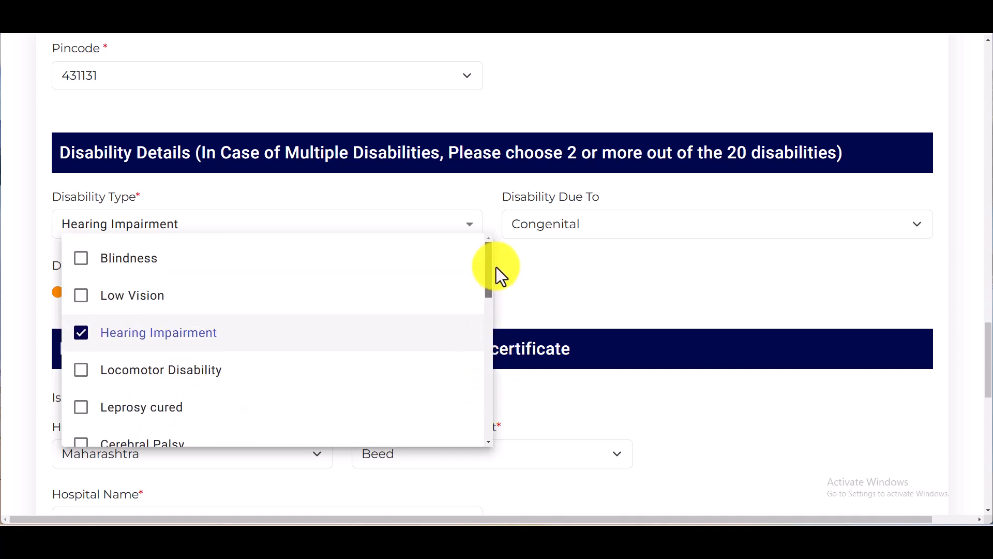
click(83, 342)
click(83, 339)
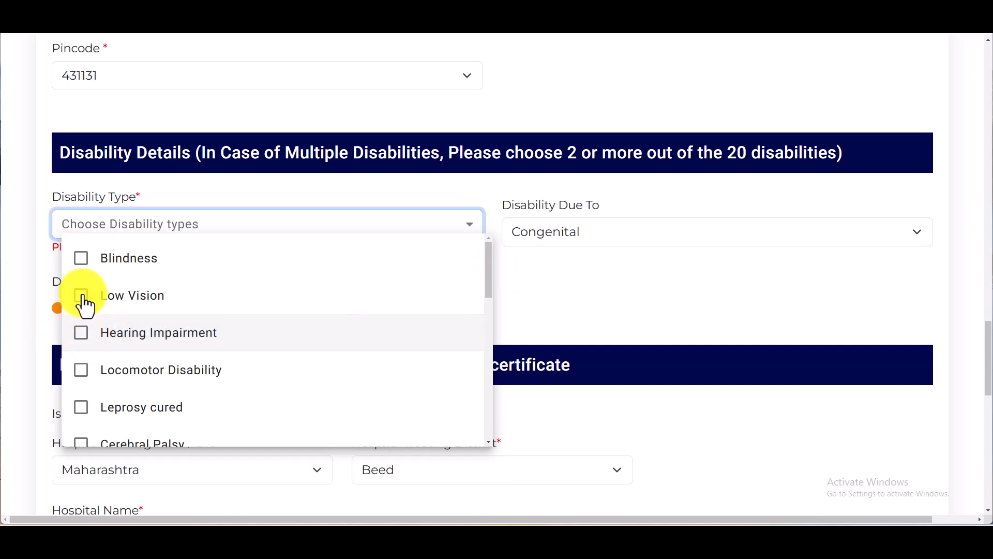
click(83, 299)
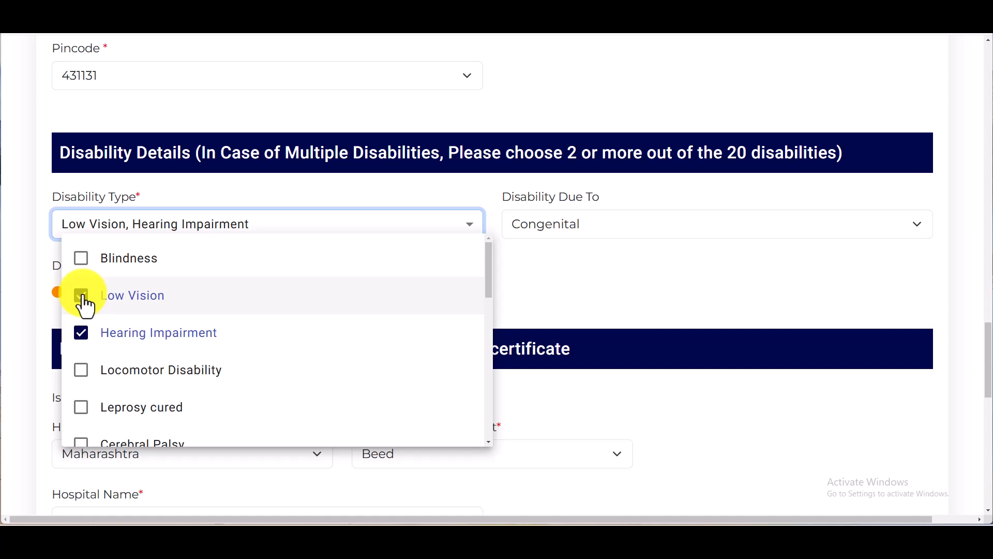
click(144, 308)
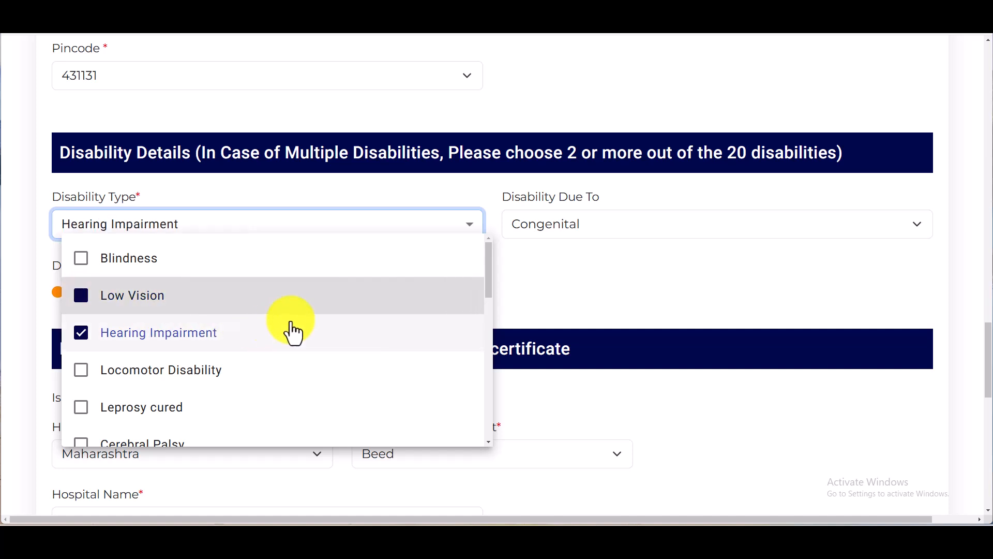
click(651, 273)
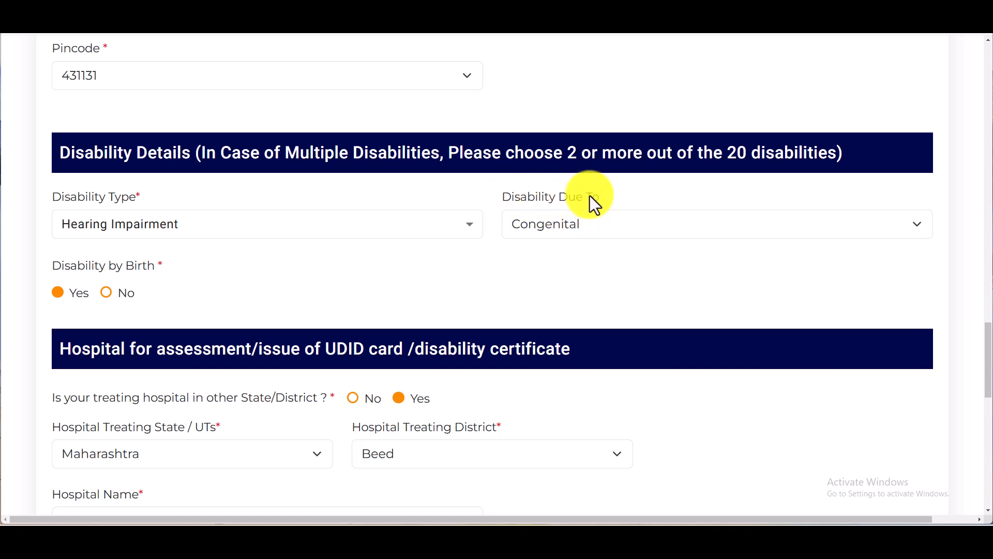
click(608, 234)
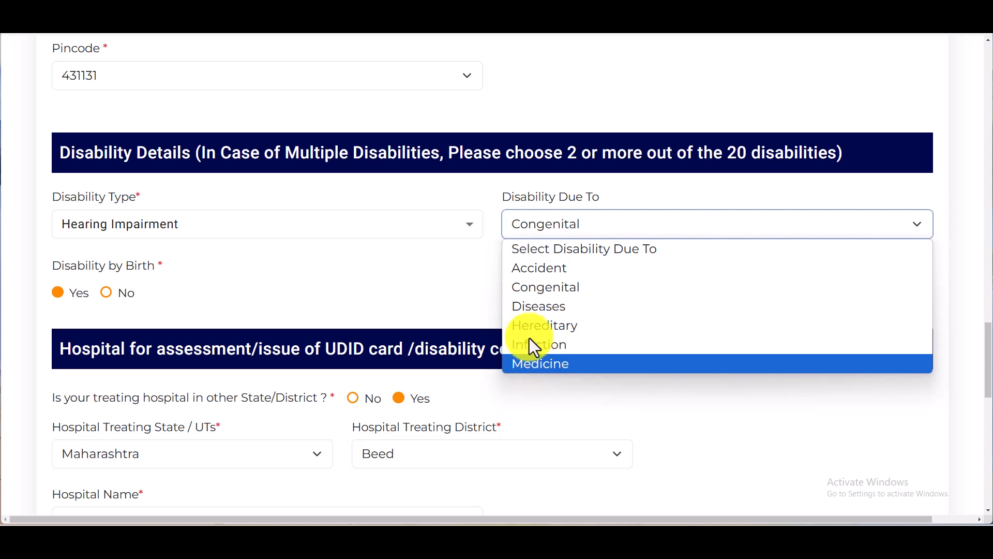
click(458, 298)
click(71, 273)
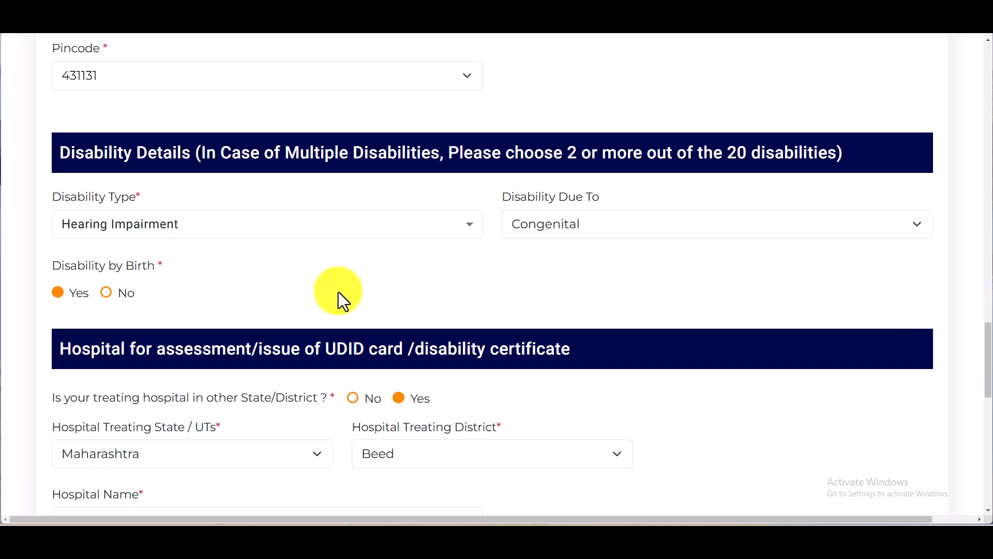
scroll(340, 295, down, 3)
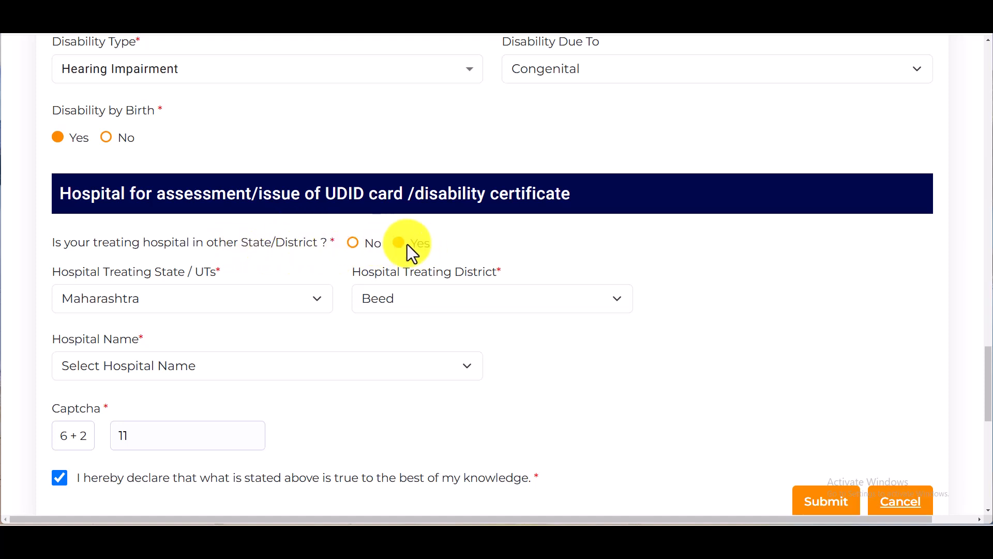
Set the treating hospital to Delhi, New Delhi, Department of Orthopaedics, AIIMS
click(352, 244)
click(144, 300)
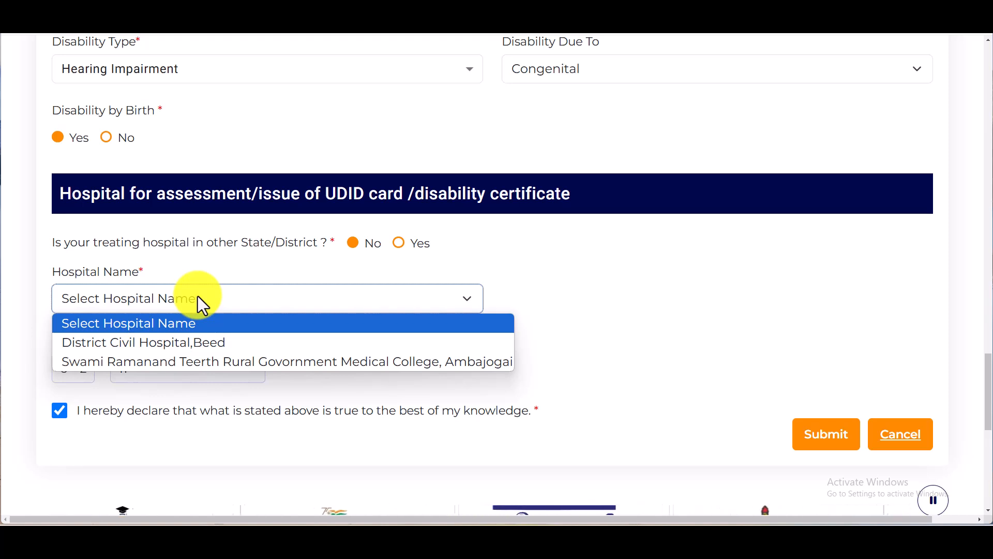
click(197, 296)
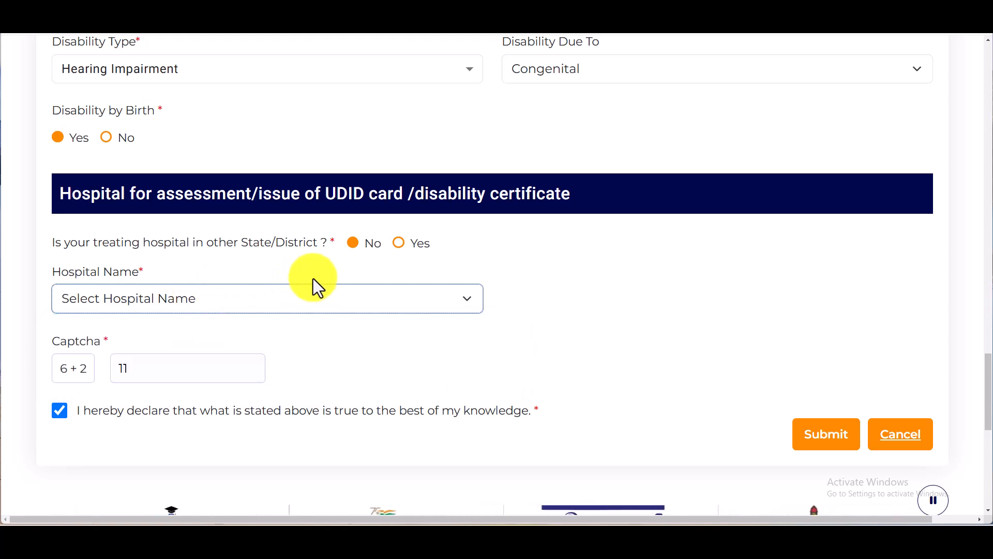
click(399, 244)
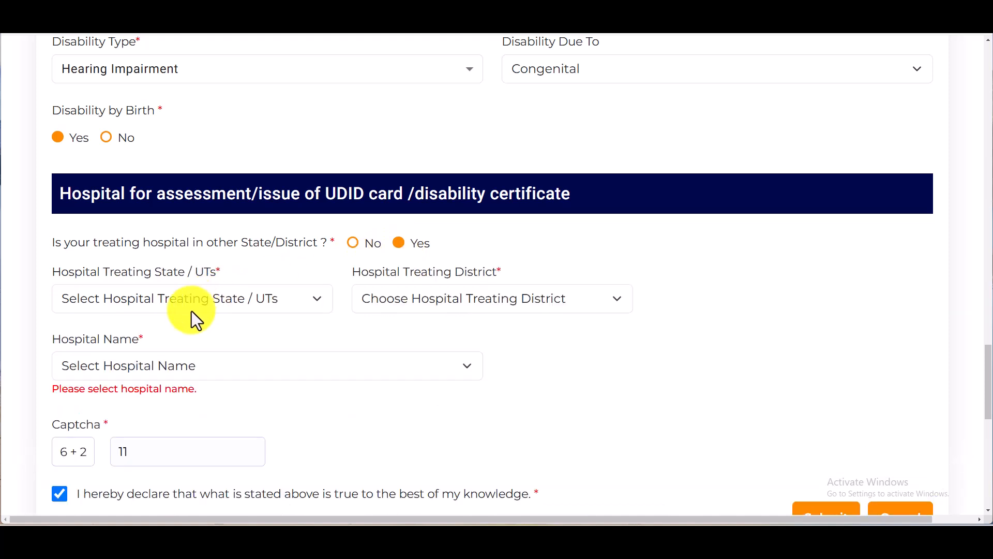
click(233, 296)
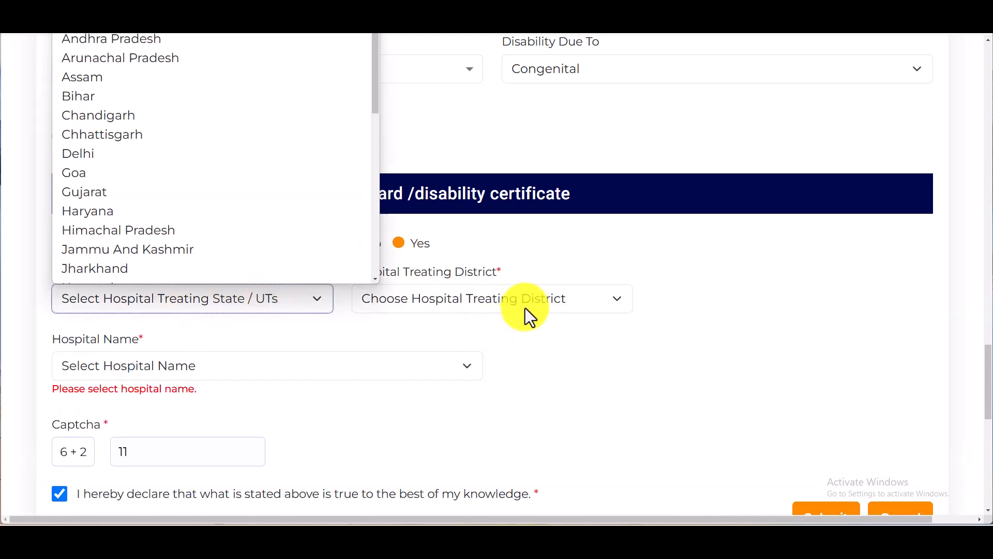
click(98, 153)
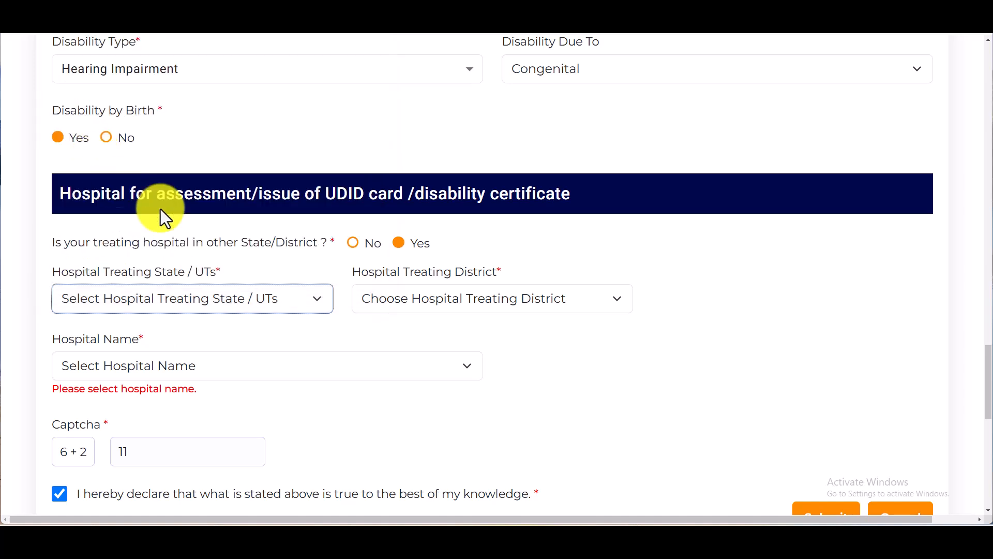
click(461, 311)
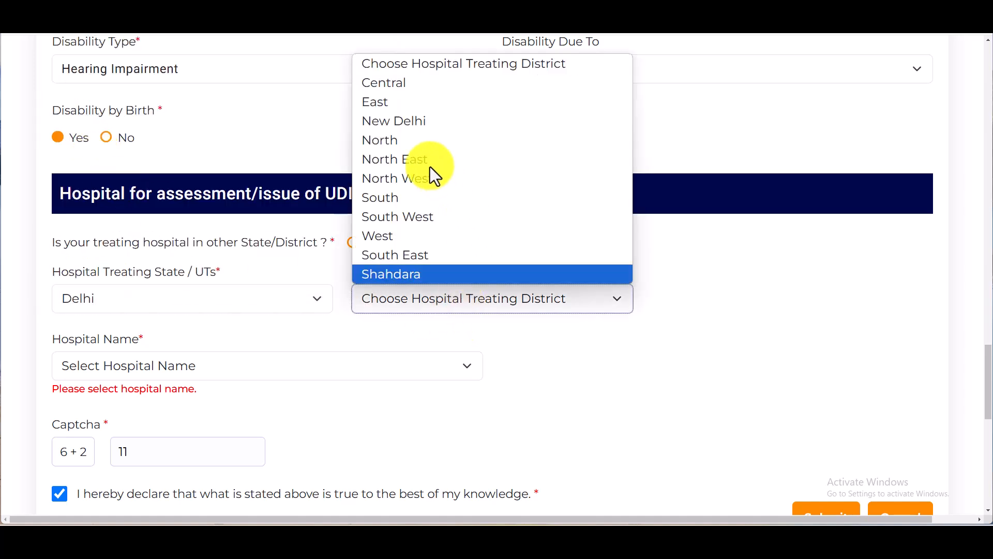
click(408, 121)
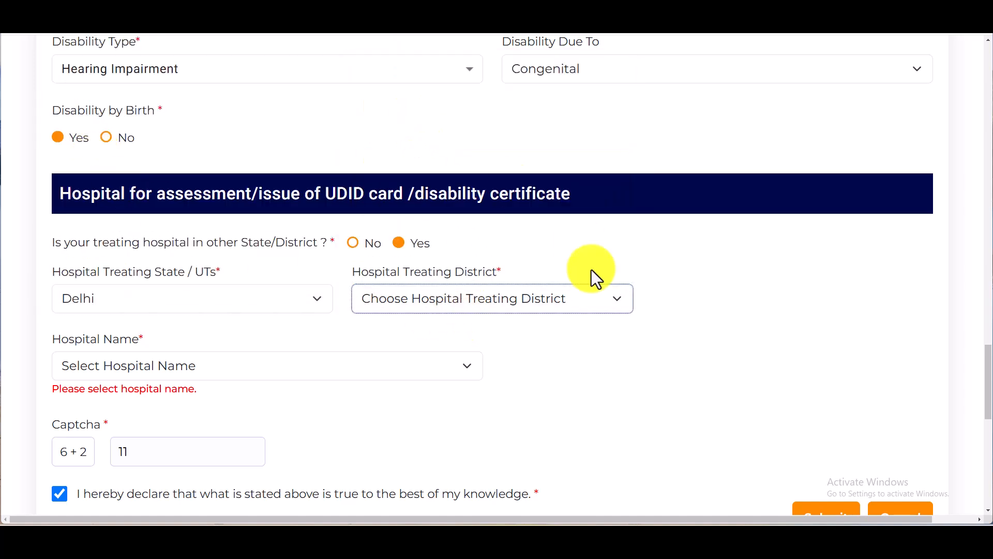
click(150, 373)
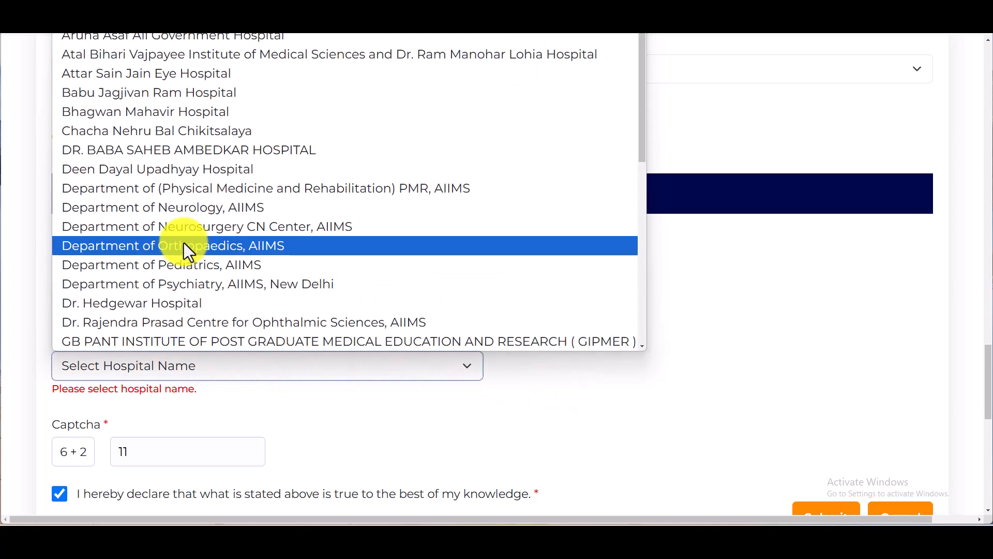
click(185, 241)
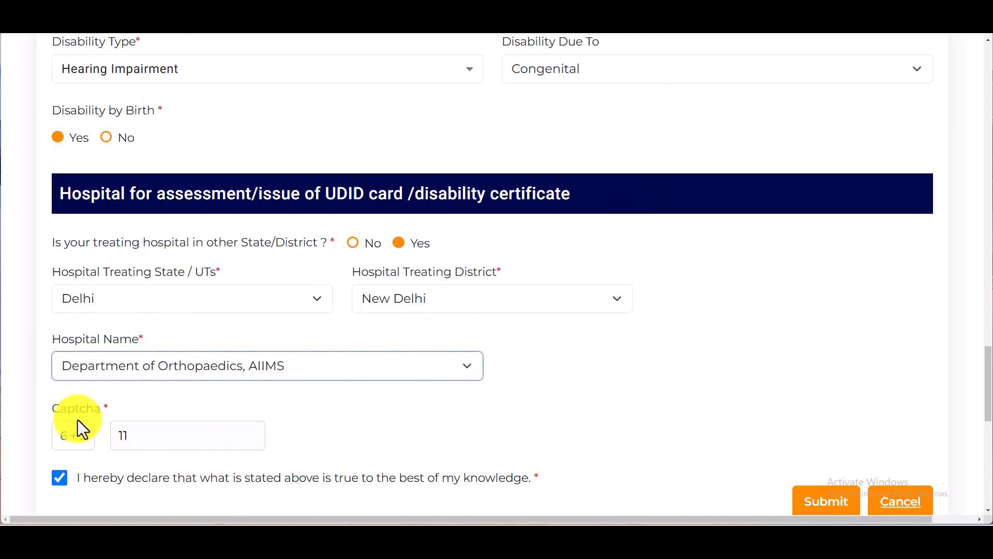
Clear the captcha box and enter the answer 8
click(124, 437)
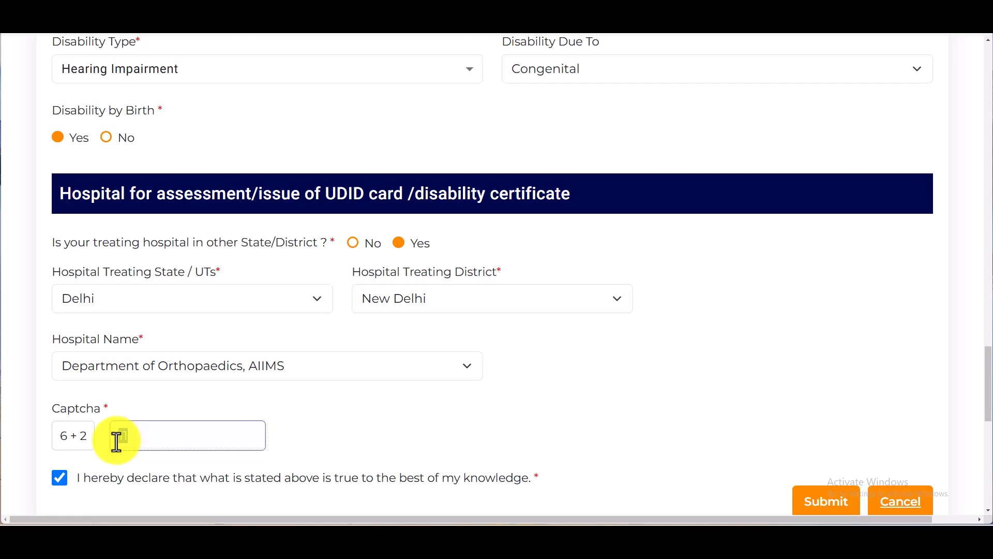
text(8)
scroll(581, 349, down, 3)
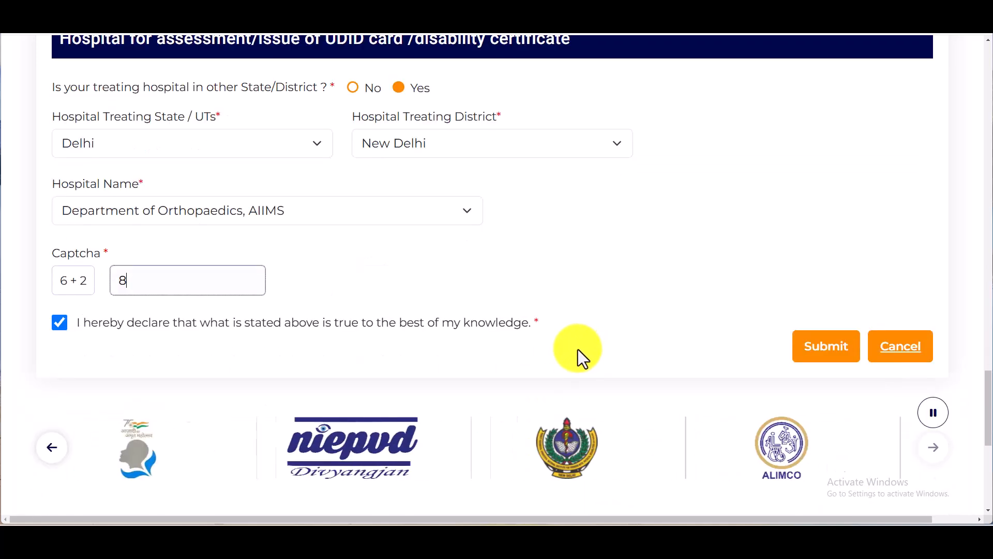
Attach aadhar.pdf under Upload Identity Proof
click(833, 355)
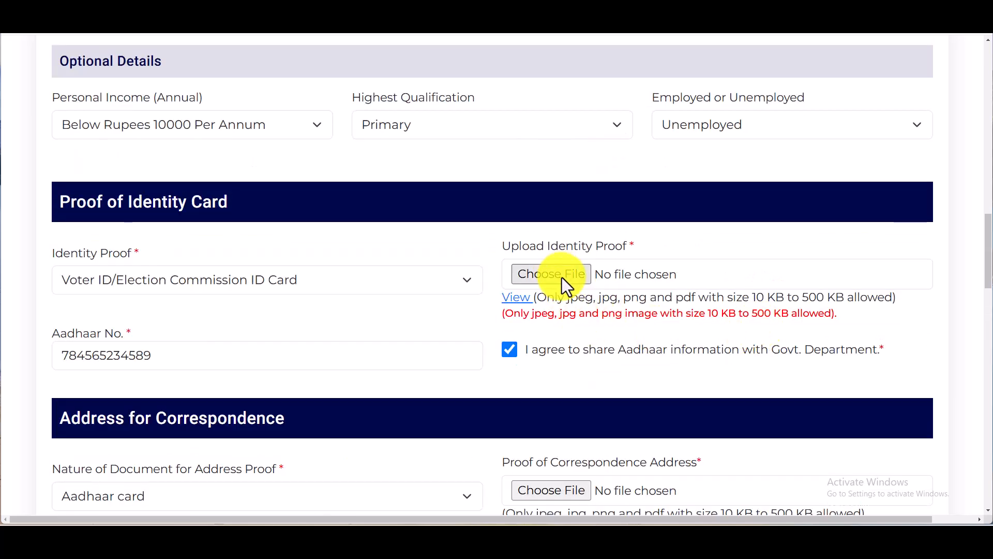
click(595, 277)
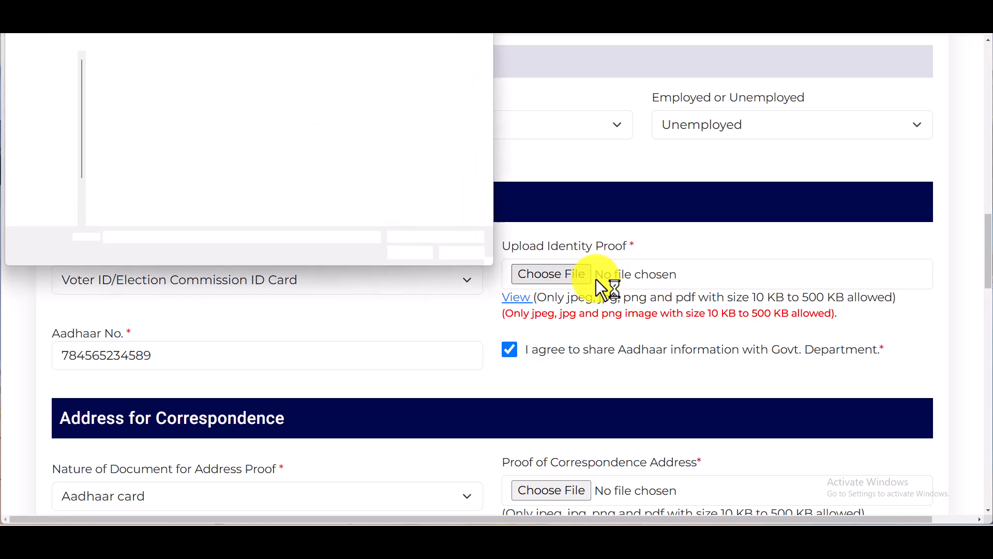
double_click(119, 100)
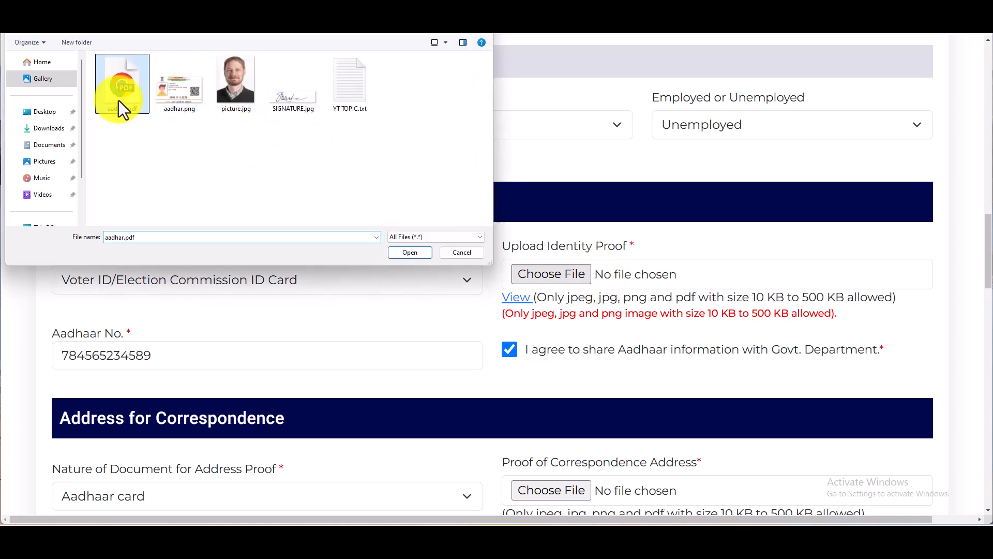
scroll(776, 403, down, 5)
scroll(621, 258, down, 1)
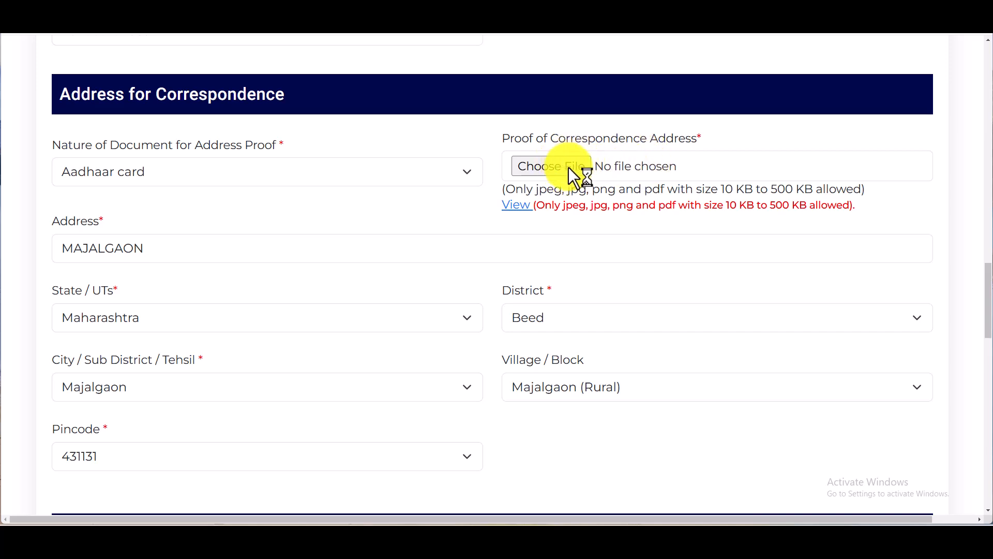
Attach aadhar.pdf as the Proof of Correspondence Address
click(127, 106)
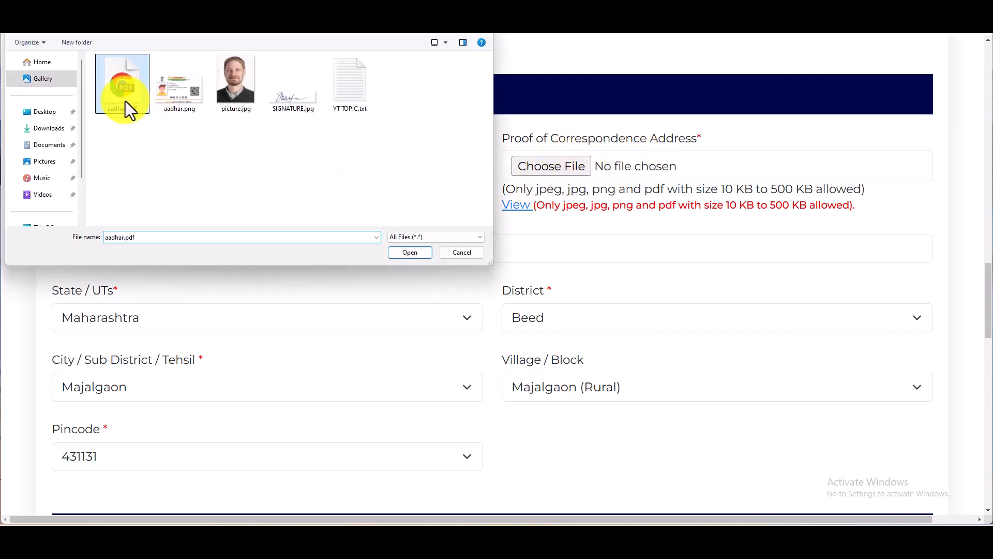
double_click(125, 101)
scroll(990, 421, up, 15)
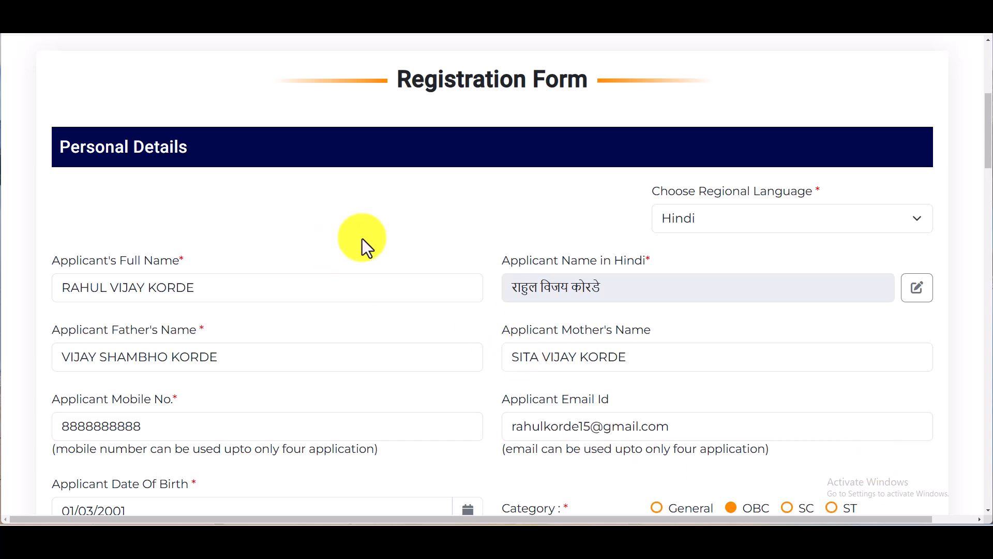
scroll(725, 362, down, 6)
scroll(735, 367, down, 5)
scroll(736, 377, down, 20)
scroll(640, 343, down, 3)
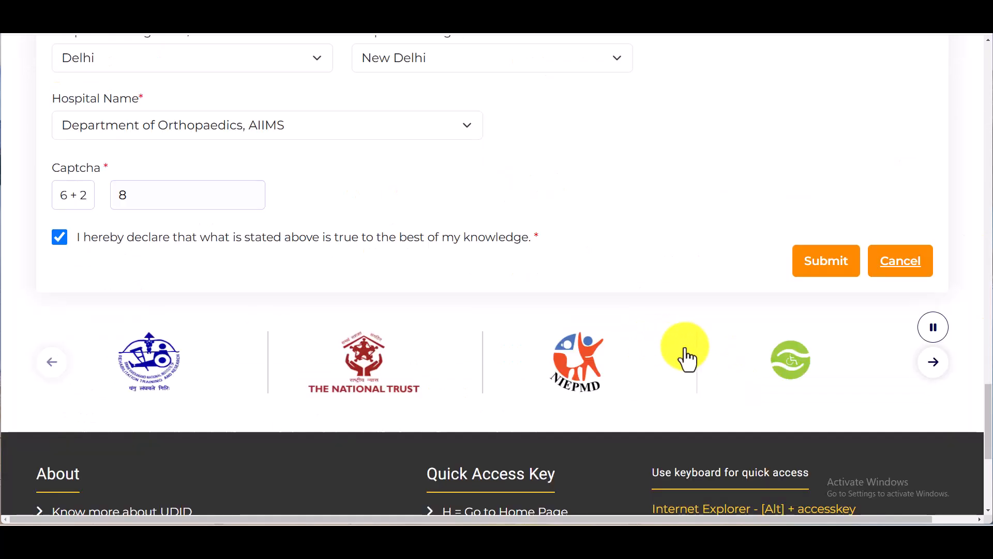
Submit the form and scroll the Application Preview to FINAL SUBMIT and EDIT APPLICATION
click(837, 271)
scroll(643, 259, up, 20)
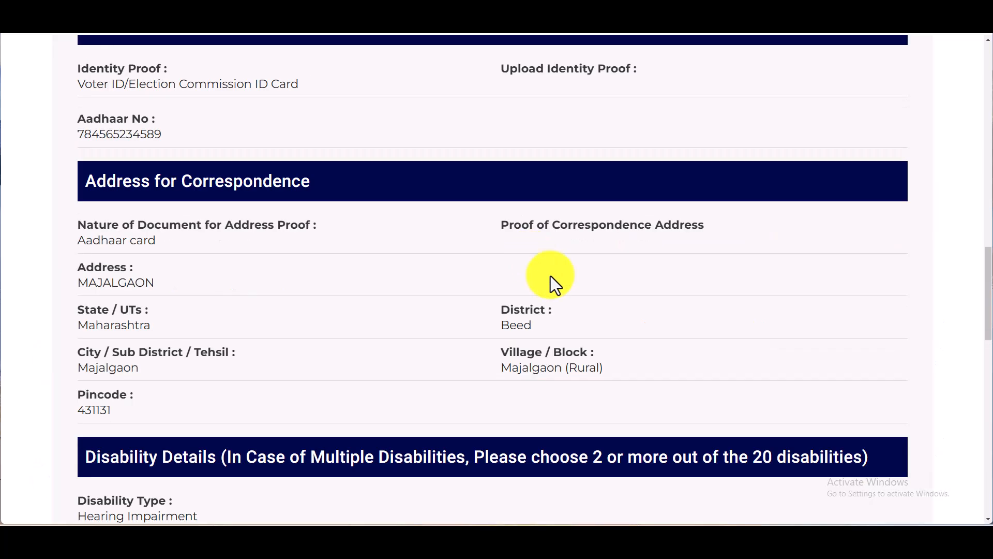
scroll(551, 280, up, 3)
scroll(533, 350, down, 3)
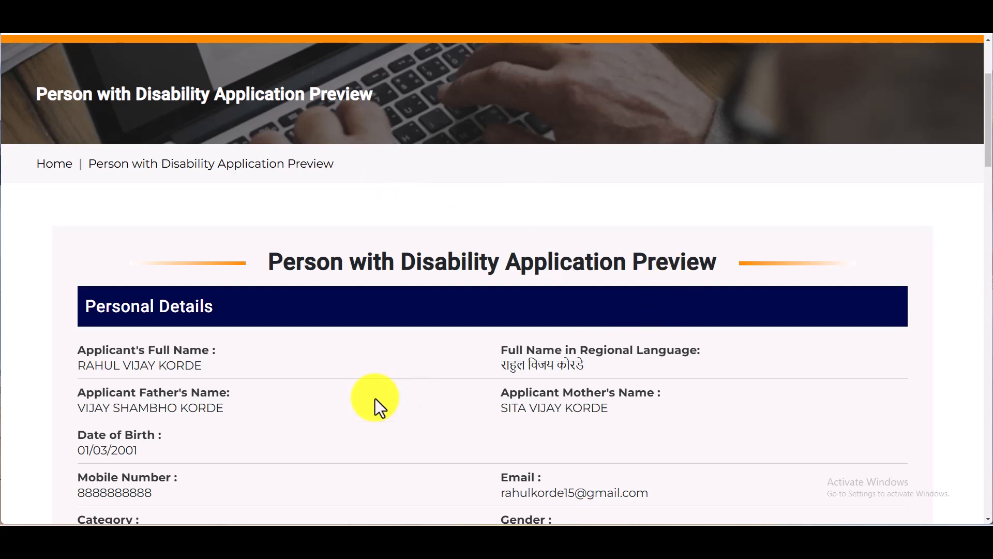
scroll(376, 401, down, 4)
scroll(364, 341, down, 20)
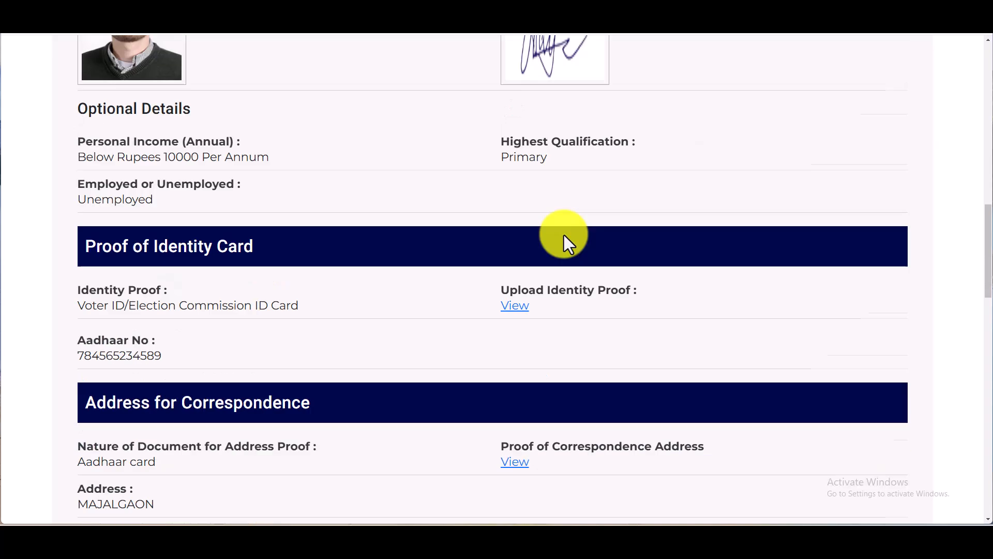
scroll(564, 235, down, 5)
scroll(564, 235, up, 6)
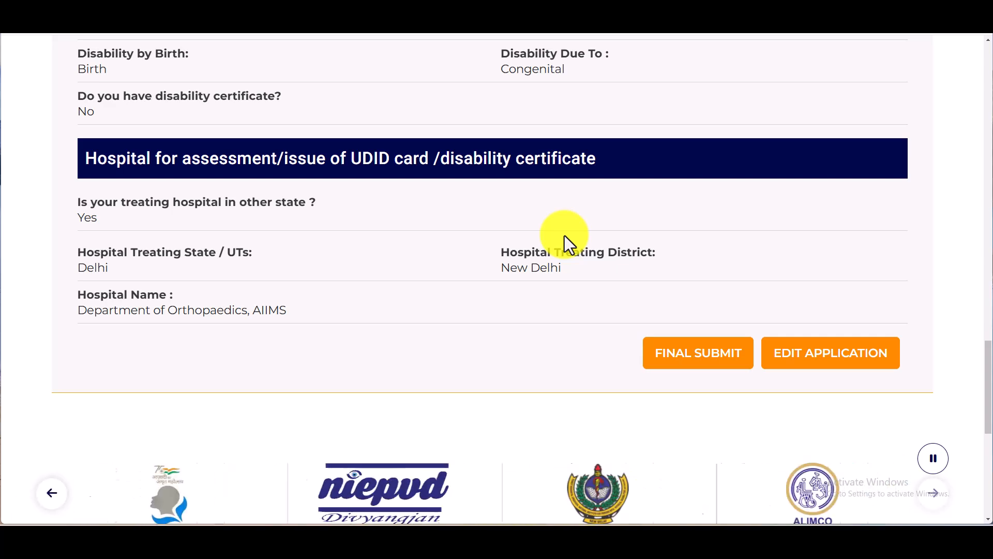
scroll(564, 235, up, 15)
scroll(564, 235, up, 3)
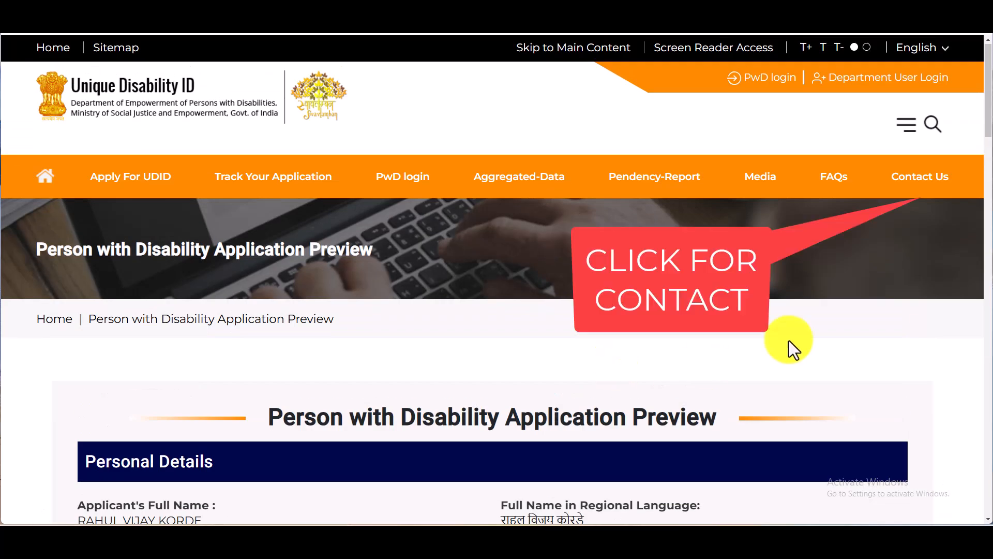
Open Contact Us in a new browser tab, then scroll the application preview down to its footer
right_click(908, 178)
click(865, 190)
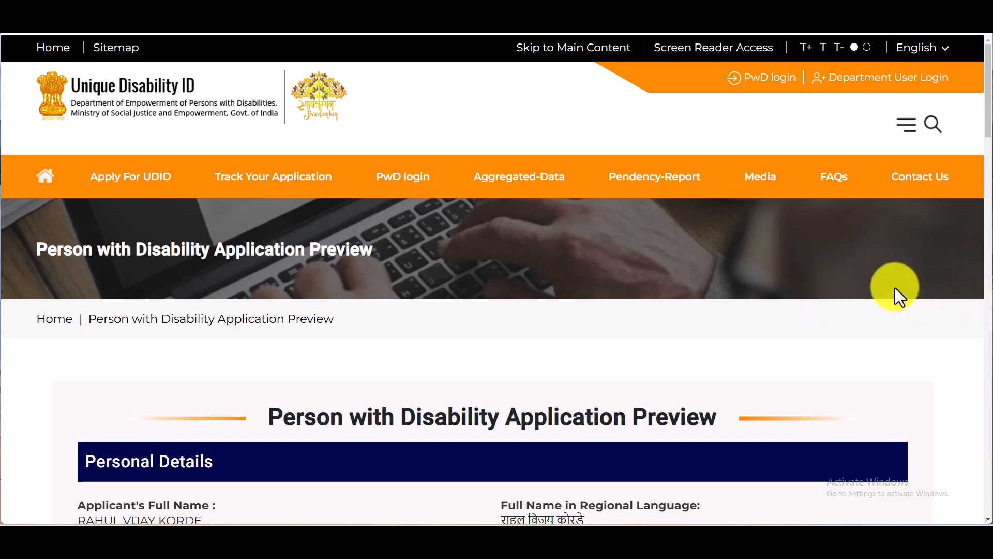
scroll(976, 160, down, 10)
scroll(905, 310, down, 15)
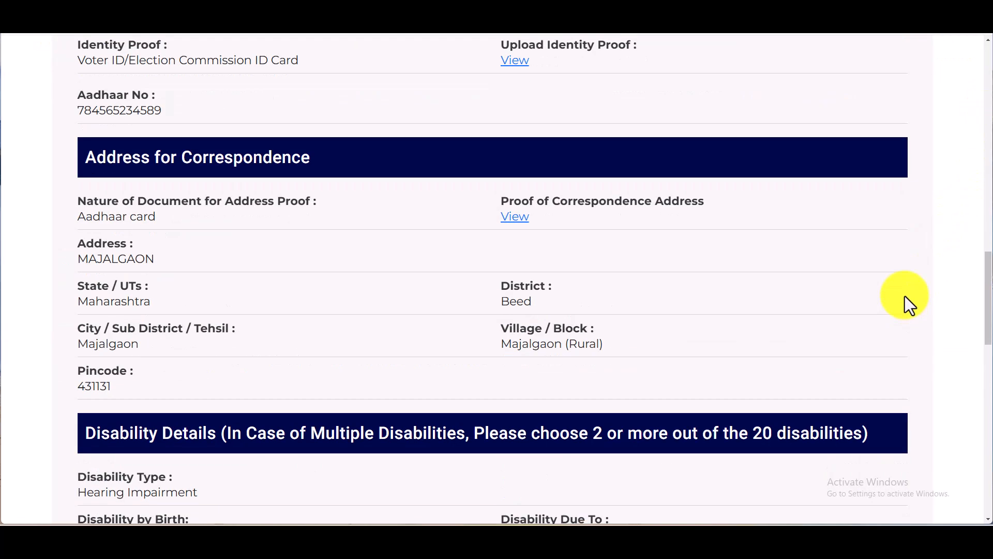